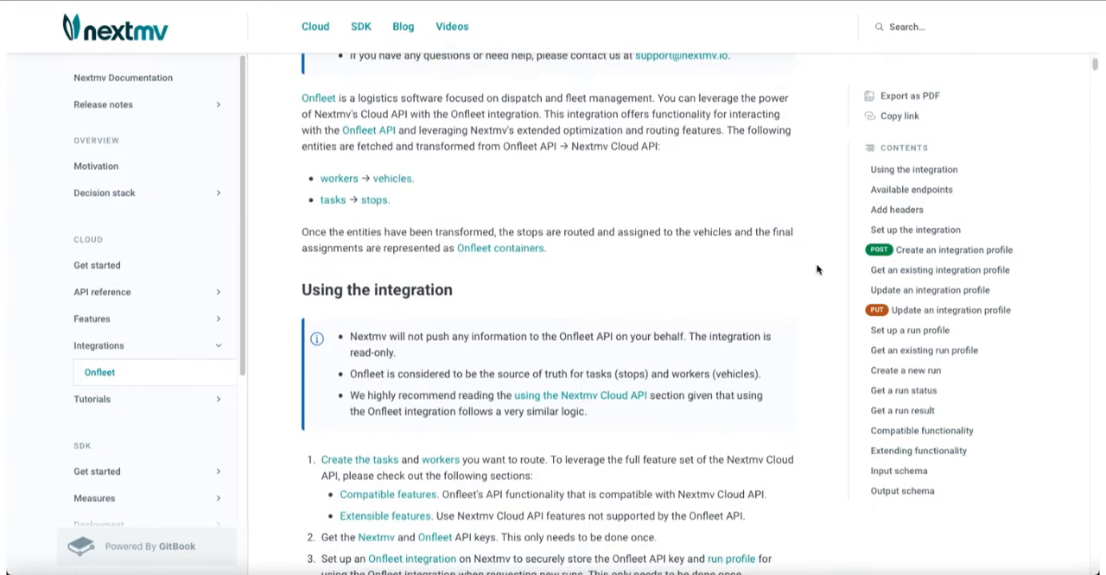
{"action": "scroll", "coordinate": [816, 269], "scroll_direction": "down", "scroll_amount": 1}
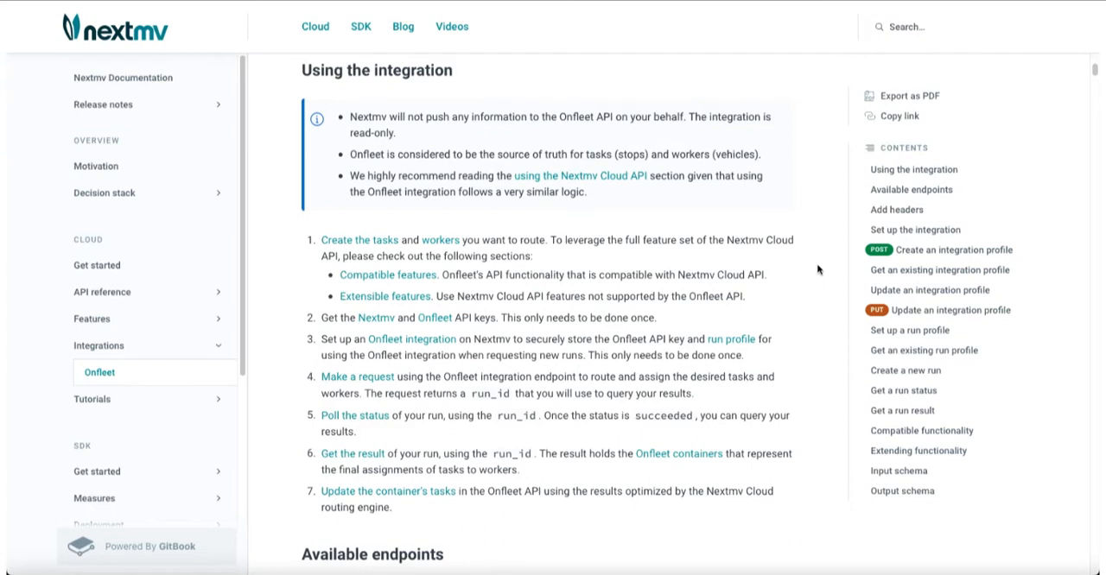
- Review the Onfleet integration's usage steps, available endpoints and the full table of compatible task attributes in the documentation
{"action": "scroll", "coordinate": [817, 270], "scroll_direction": "down", "scroll_amount": 5}
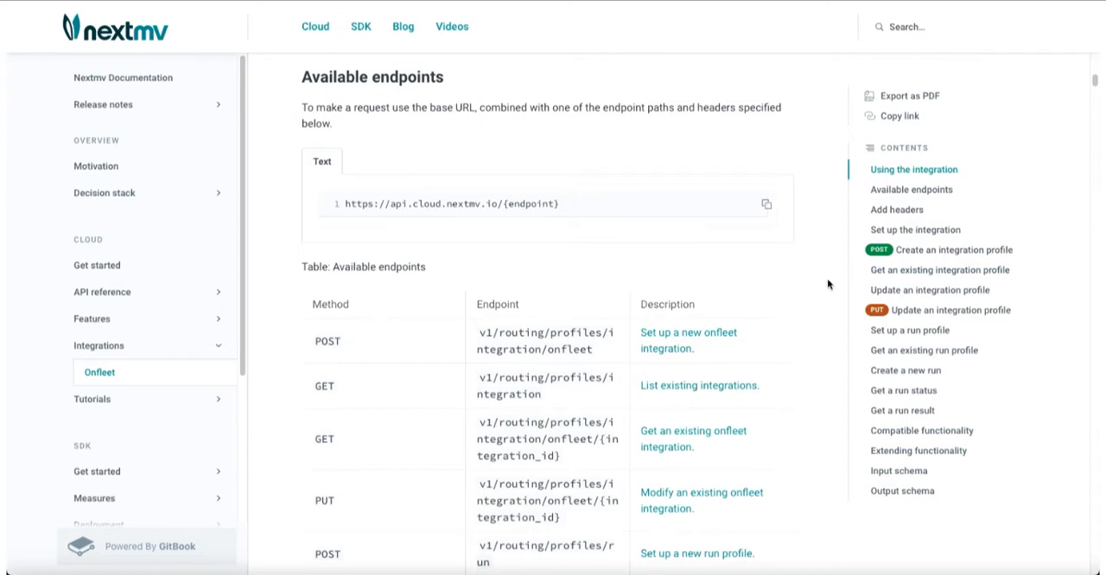
{"action": "left_click", "coordinate": [878, 430]}
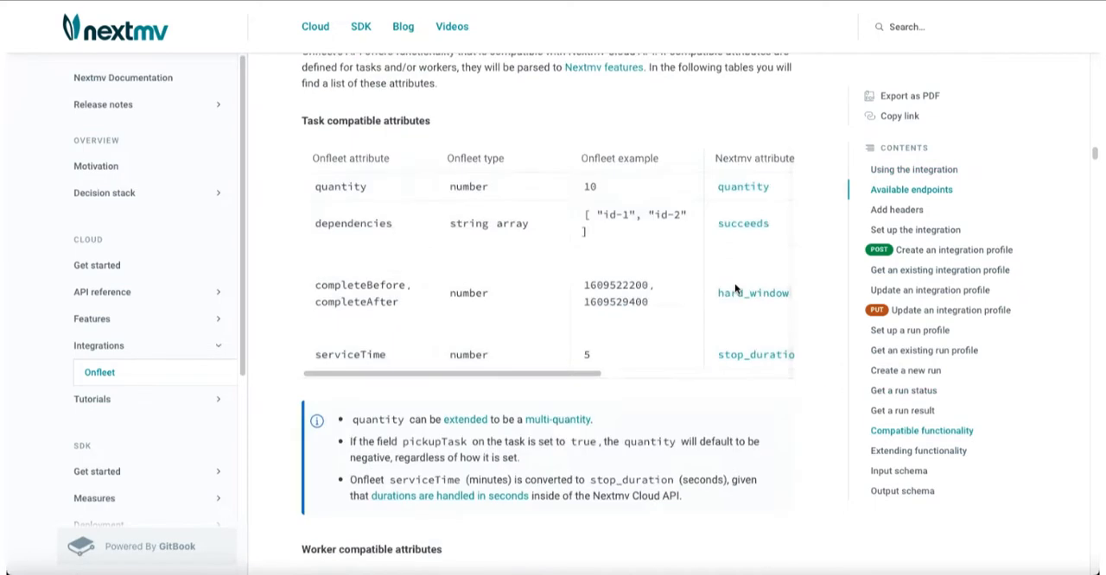
{"action": "scroll", "coordinate": [735, 288], "scroll_direction": "down", "scroll_amount": 5}
{"action": "scroll", "coordinate": [734, 288], "scroll_direction": "up", "scroll_amount": 7}
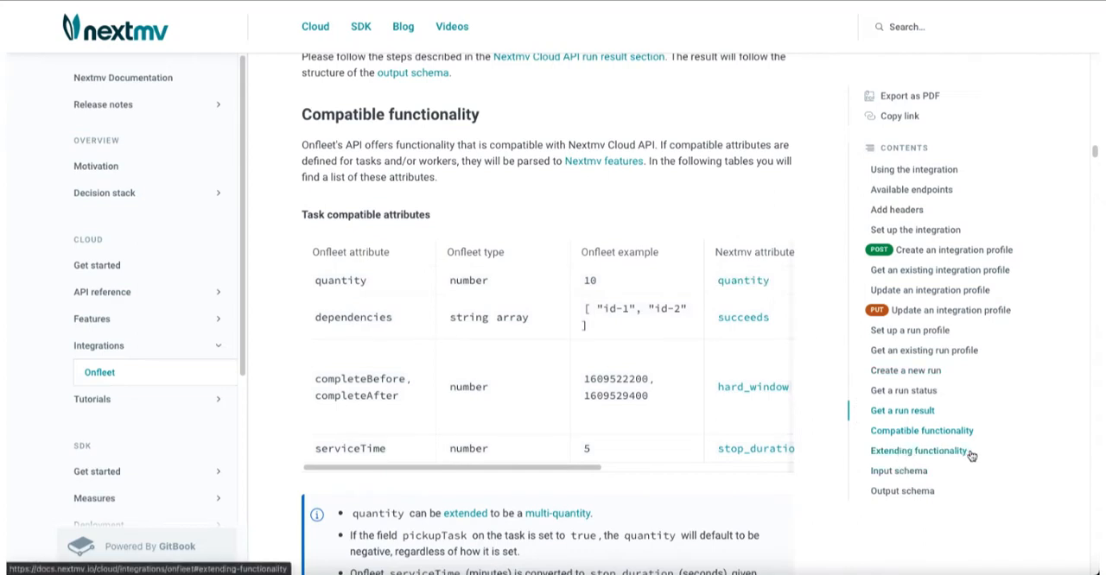
{"action": "left_click_drag", "start_coordinate": [591, 469], "coordinate": [802, 466]}
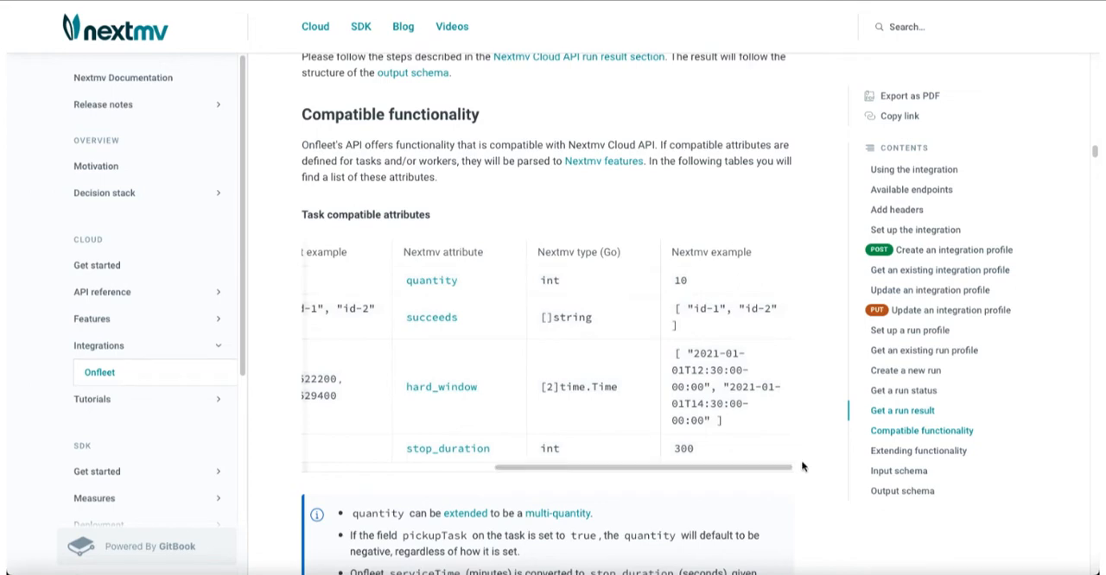
- Examine the Extending functionality section, including the metadata naming pattern and the task extended attributes table
{"action": "scroll", "coordinate": [775, 444], "scroll_direction": "down", "scroll_amount": 10}
{"action": "scroll", "coordinate": [775, 444], "scroll_direction": "down", "scroll_amount": 5}
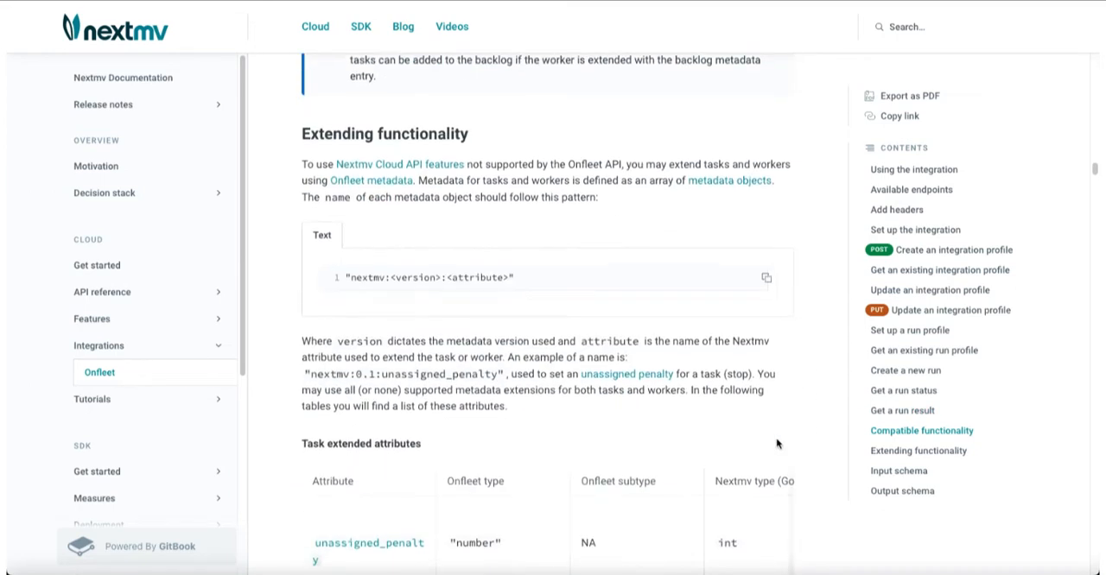
{"action": "scroll", "coordinate": [775, 444], "scroll_direction": "down", "scroll_amount": 5}
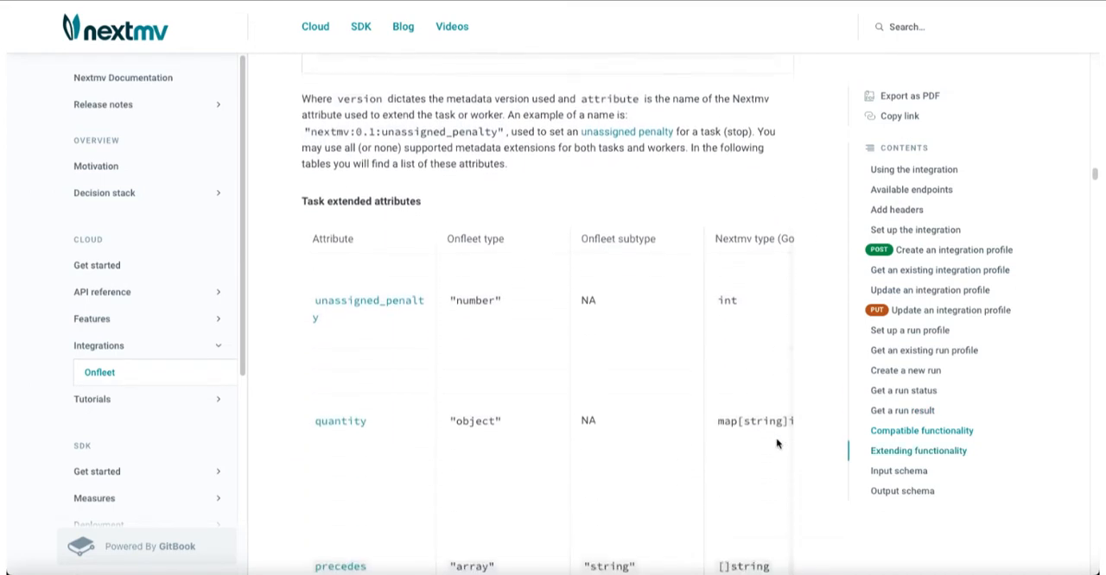
{"action": "scroll", "coordinate": [776, 444], "scroll_direction": "down", "scroll_amount": 4}
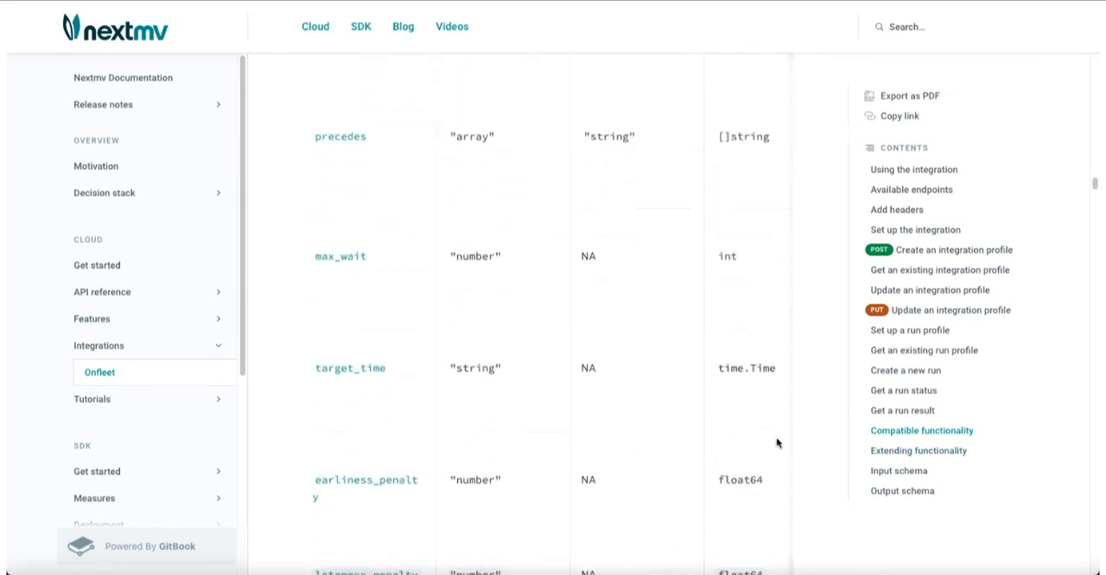
{"action": "scroll", "coordinate": [776, 444], "scroll_direction": "down", "scroll_amount": 1}
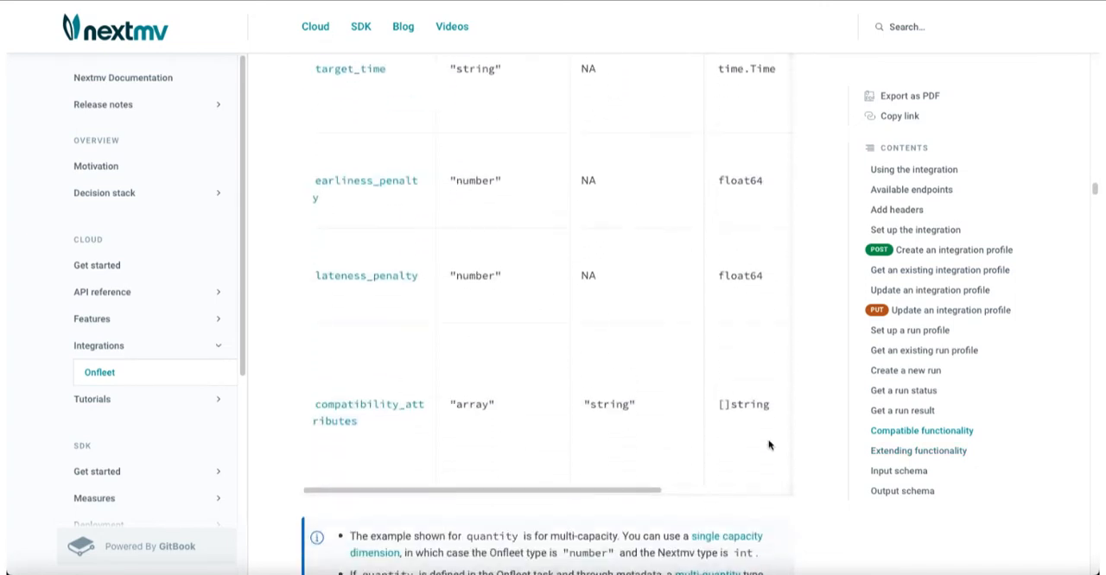
{"action": "left_click_drag", "start_coordinate": [647, 488], "coordinate": [828, 472]}
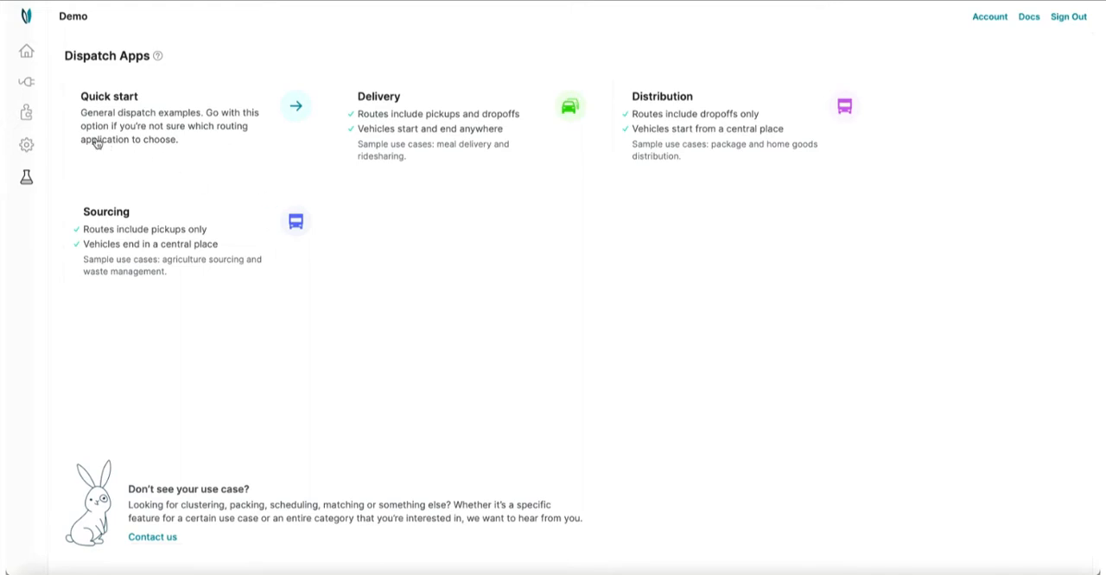
- Start a new Onfleet integration in the Nextmv Cloud console and name it "Nextmv Onfleet Demo 1"
{"action": "left_click", "coordinate": [27, 115]}
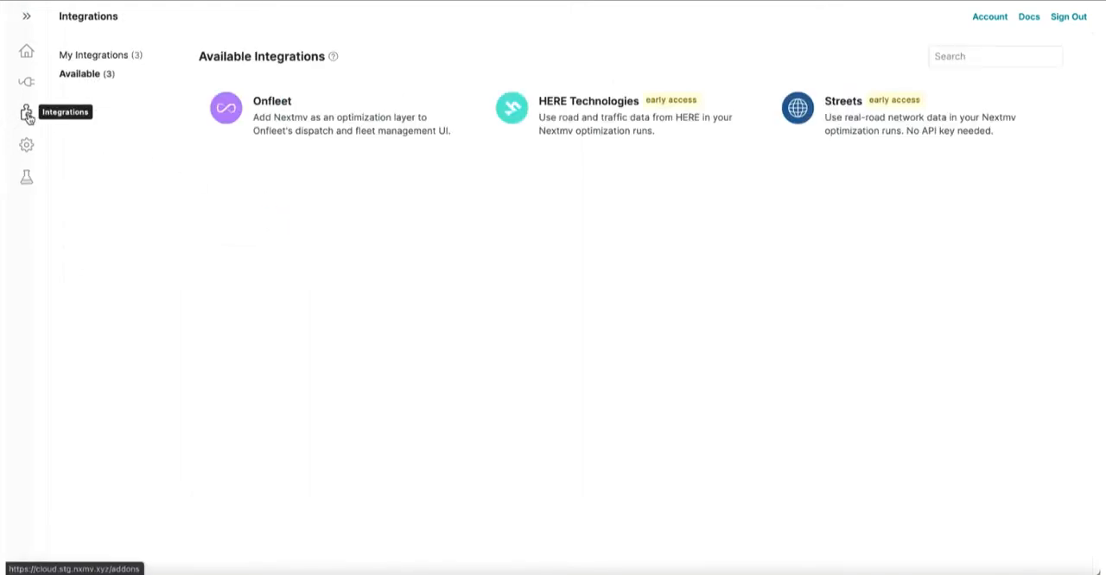
{"action": "left_click", "coordinate": [236, 139]}
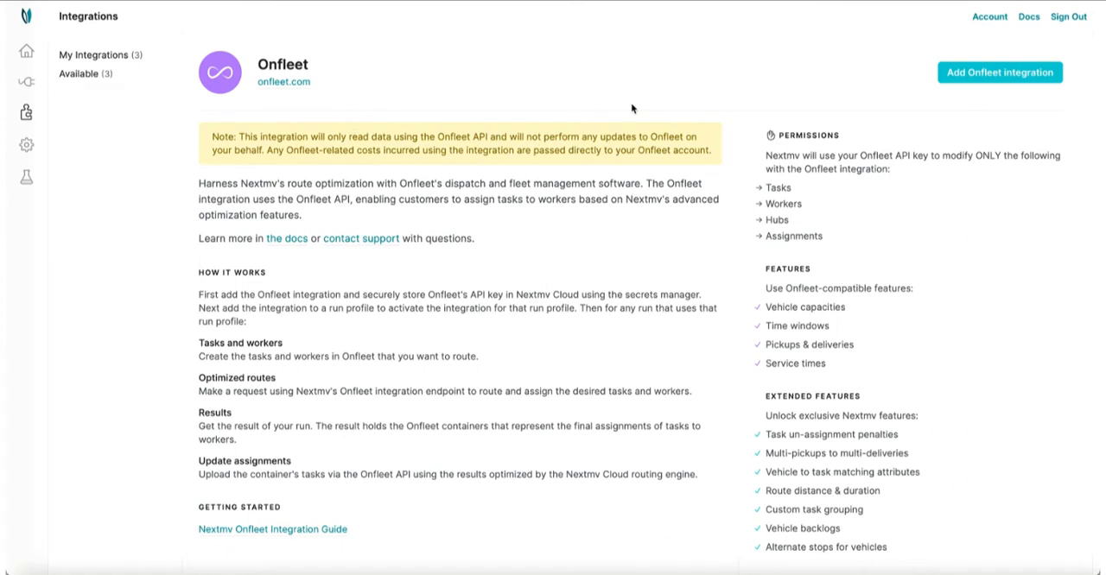
{"action": "left_click", "coordinate": [946, 80]}
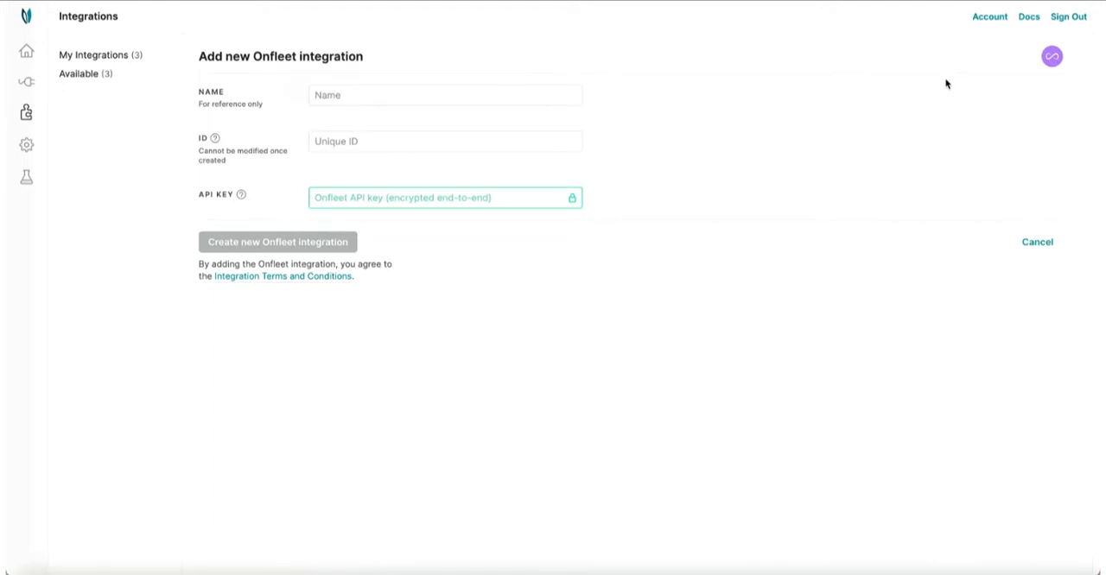
{"action": "left_click", "coordinate": [546, 99]}
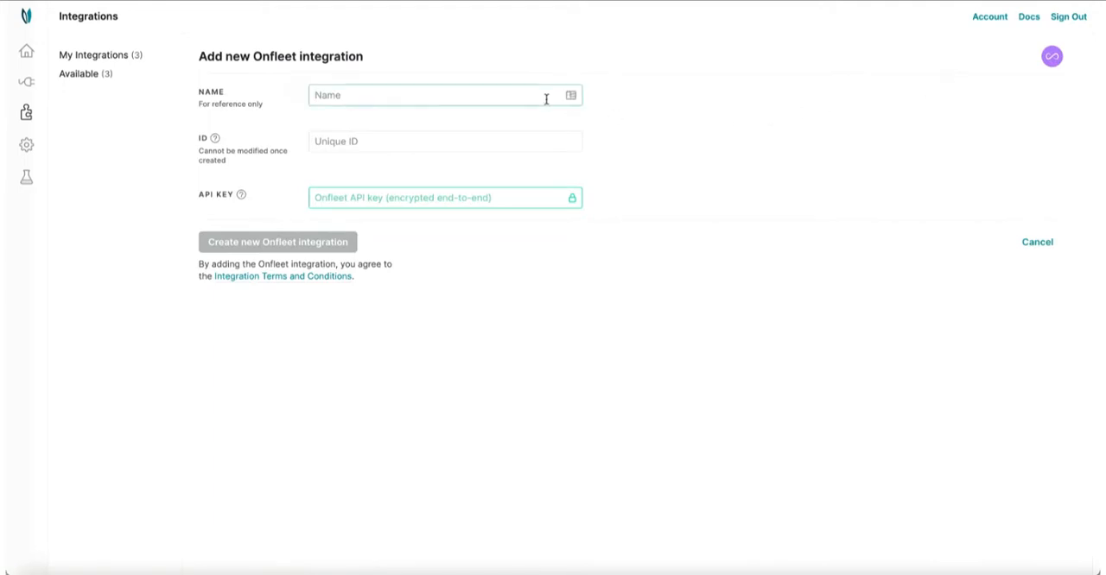
{"action": "type", "text": "Nextmv Onfleet d"}
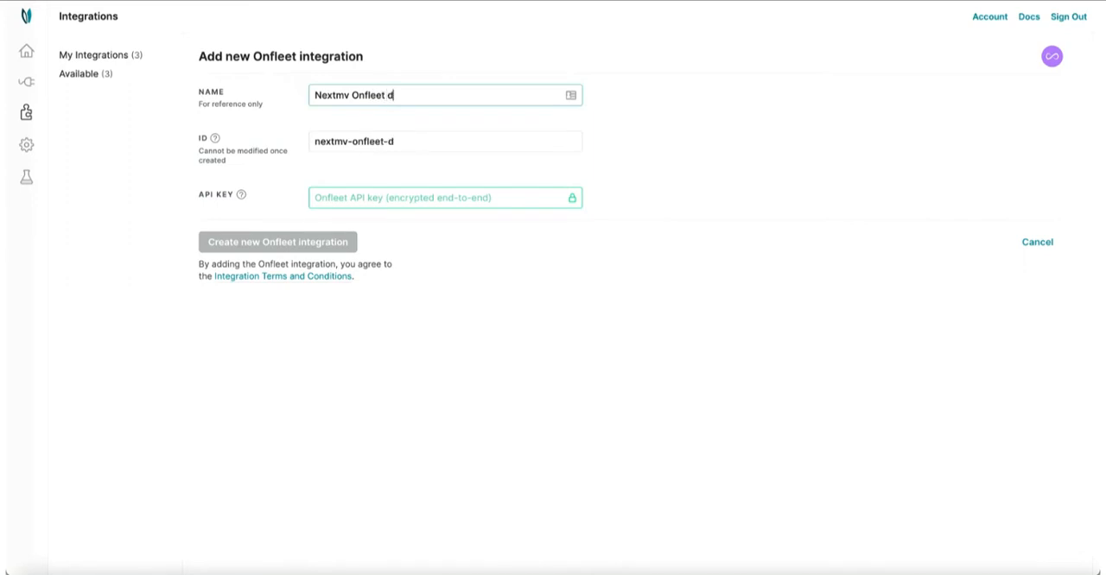
{"action": "key", "text": "BackSpace"}
{"action": "type", "text": "Demo 1"}
- Paste the Onfleet API key into the API key field and create the integration
{"action": "left_click", "coordinate": [487, 193]}
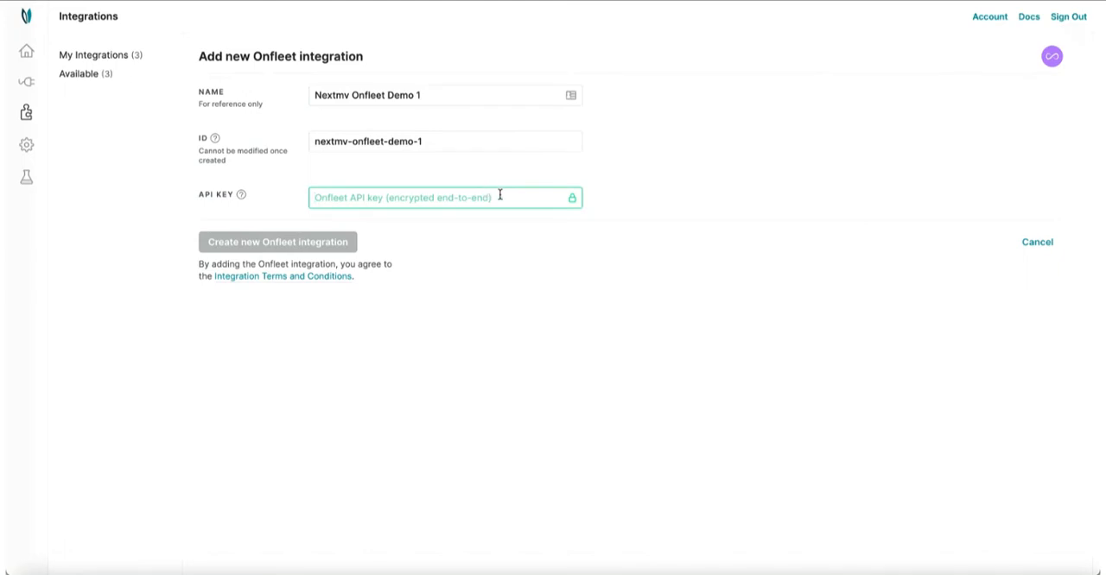
{"action": "key", "text": "ctrl+v"}
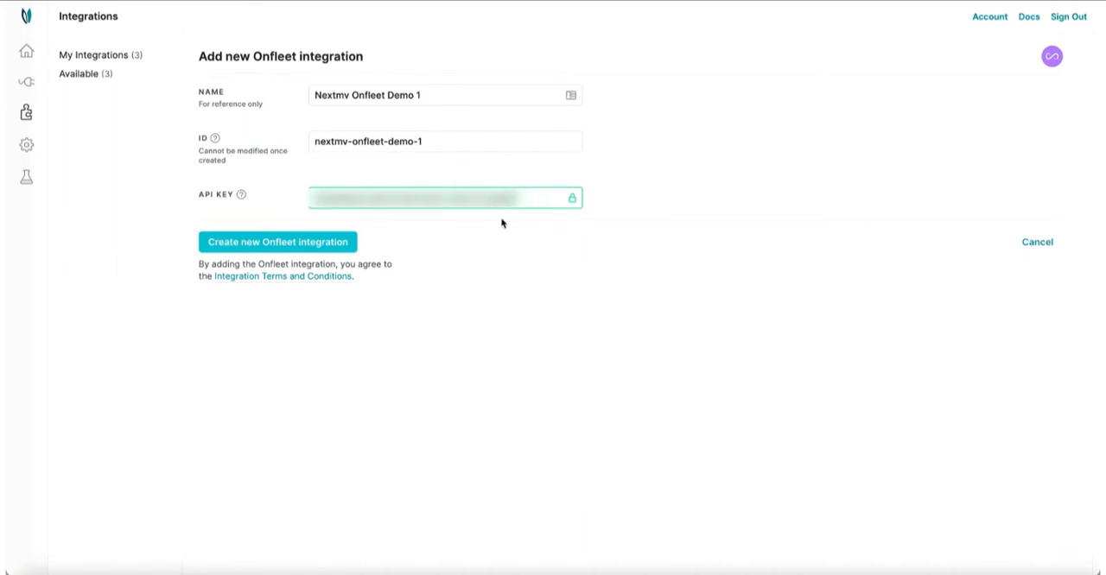
{"action": "left_click", "coordinate": [321, 251]}
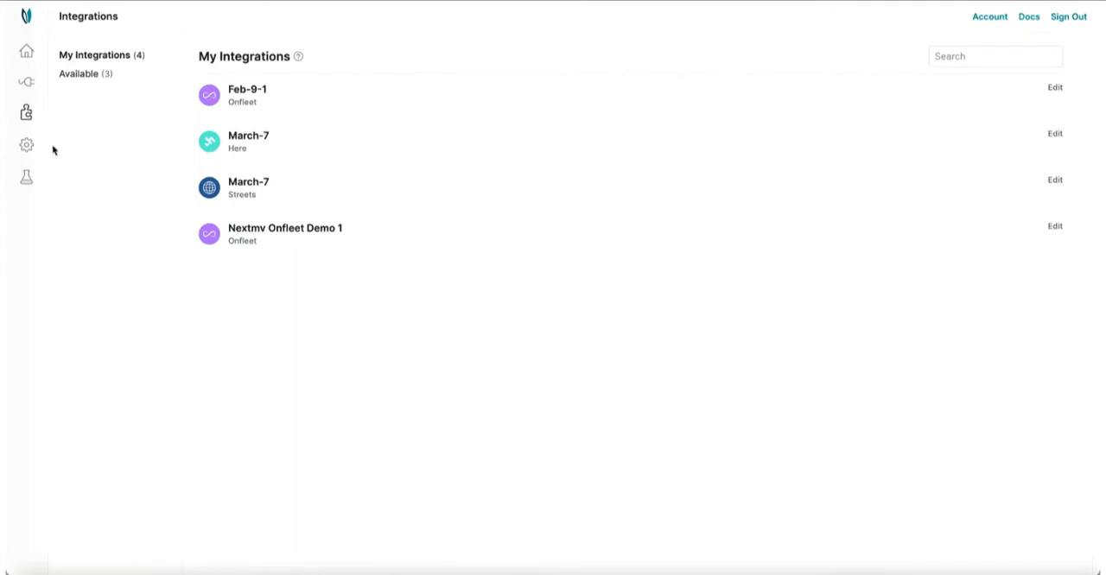
- Start a new run profile and name it "Nextmv Onfleet Demo 1"
{"action": "left_click", "coordinate": [27, 147]}
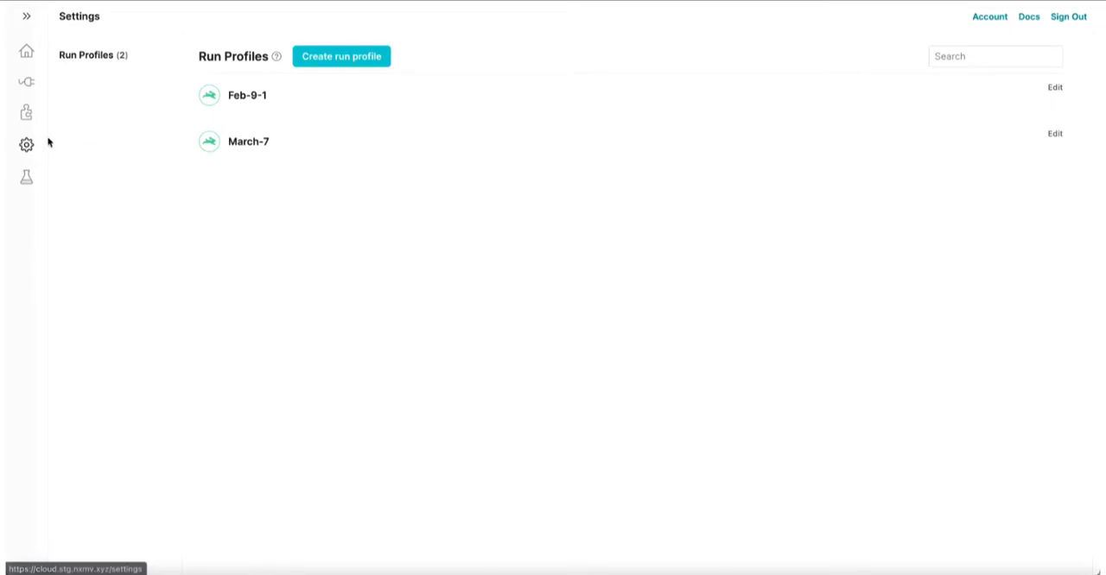
{"action": "left_click", "coordinate": [308, 68]}
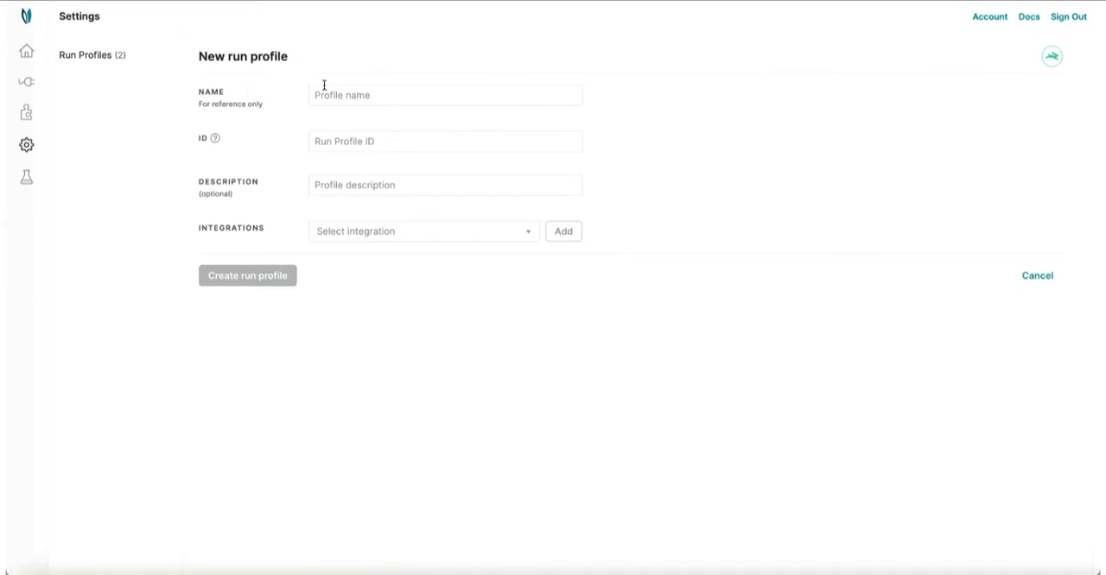
{"action": "left_click", "coordinate": [375, 95]}
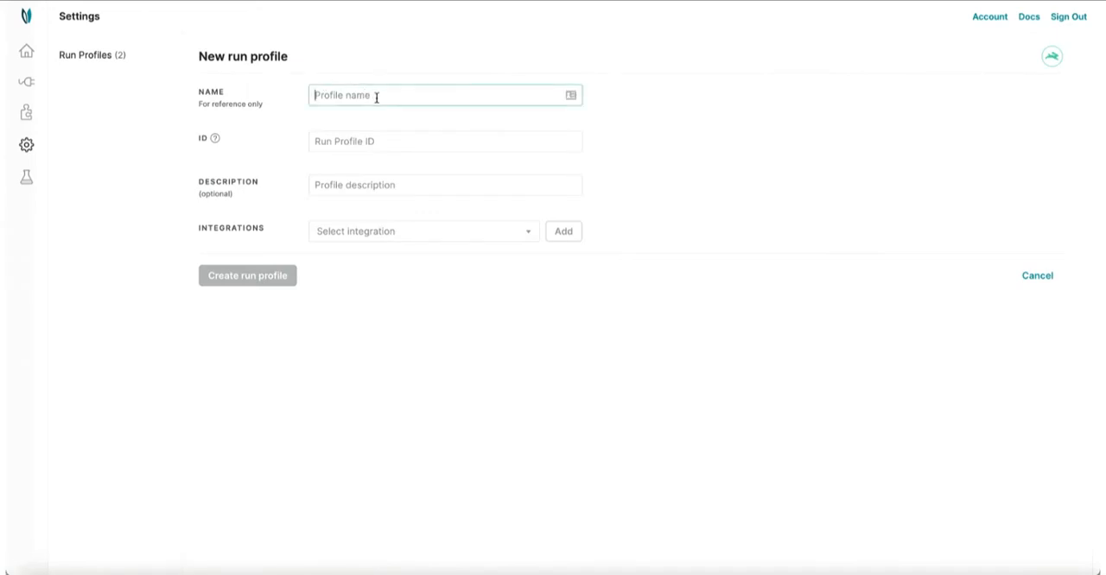
{"action": "type", "text": "Nextmv"}
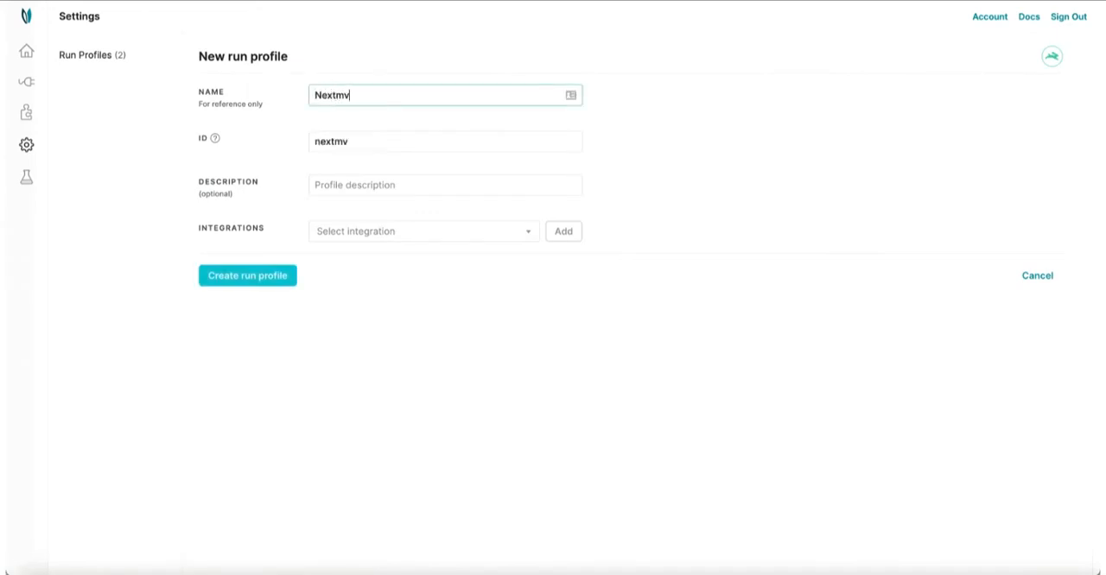
{"action": "type", "text": " Onfleet Demo 1"}
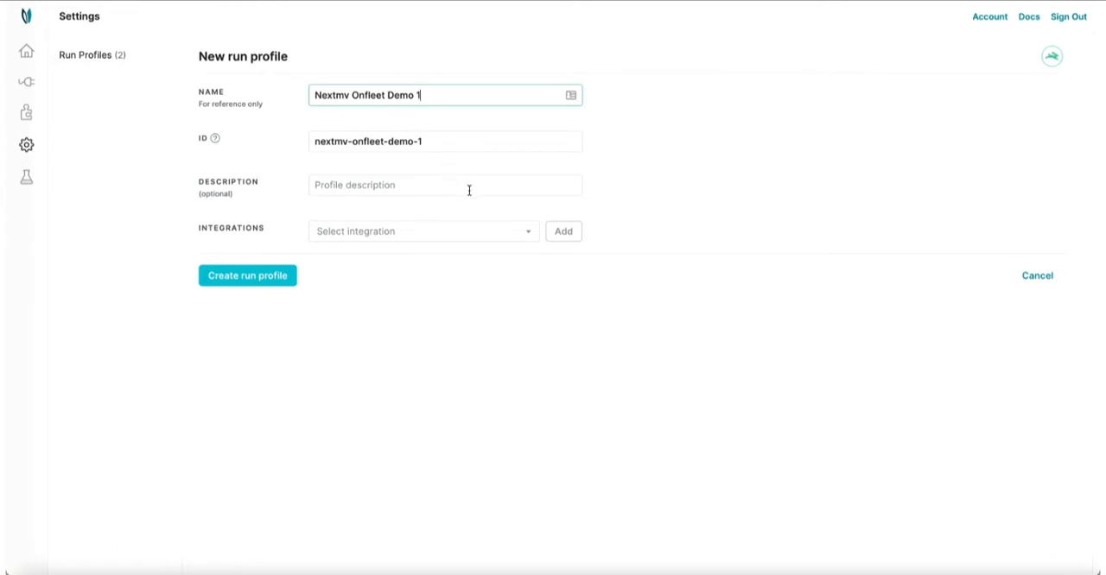
- Add the Nextmv Onfleet Demo 1 integration to the run profile and create the profile
{"action": "left_click", "coordinate": [524, 239]}
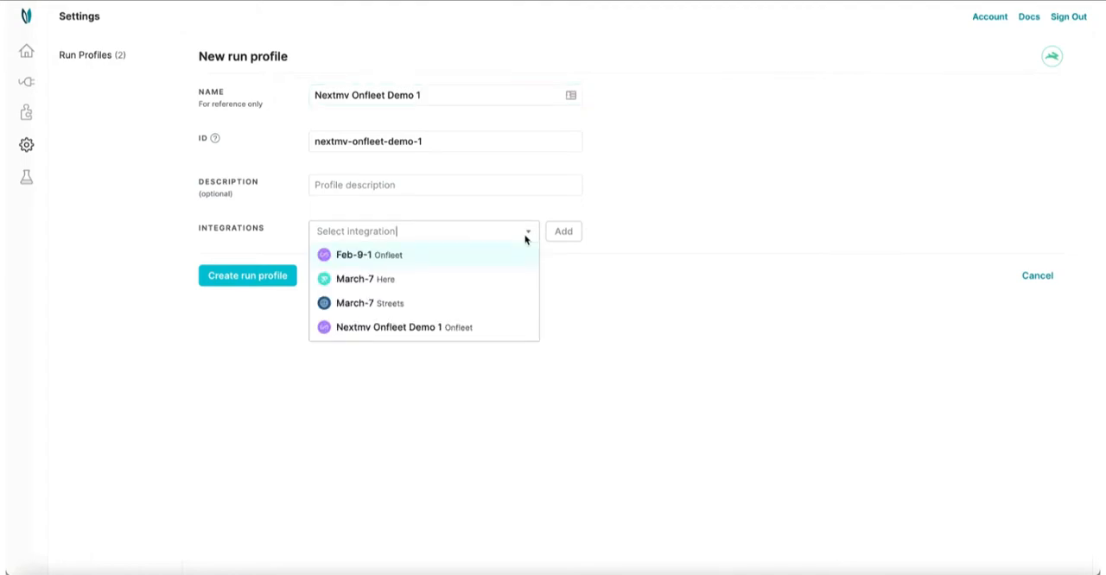
{"action": "left_click", "coordinate": [516, 328]}
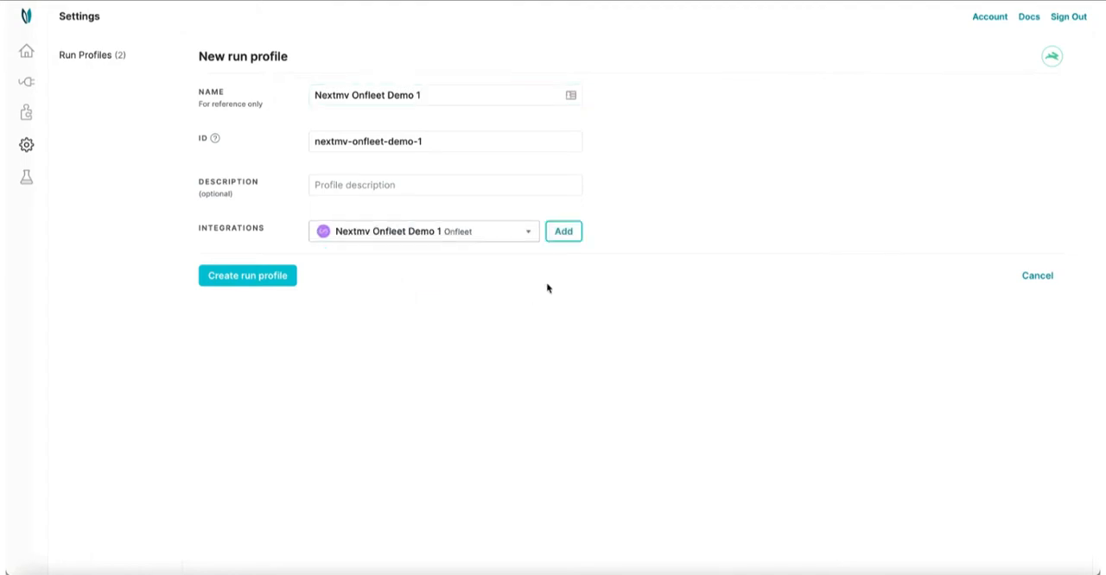
{"action": "left_click", "coordinate": [564, 231]}
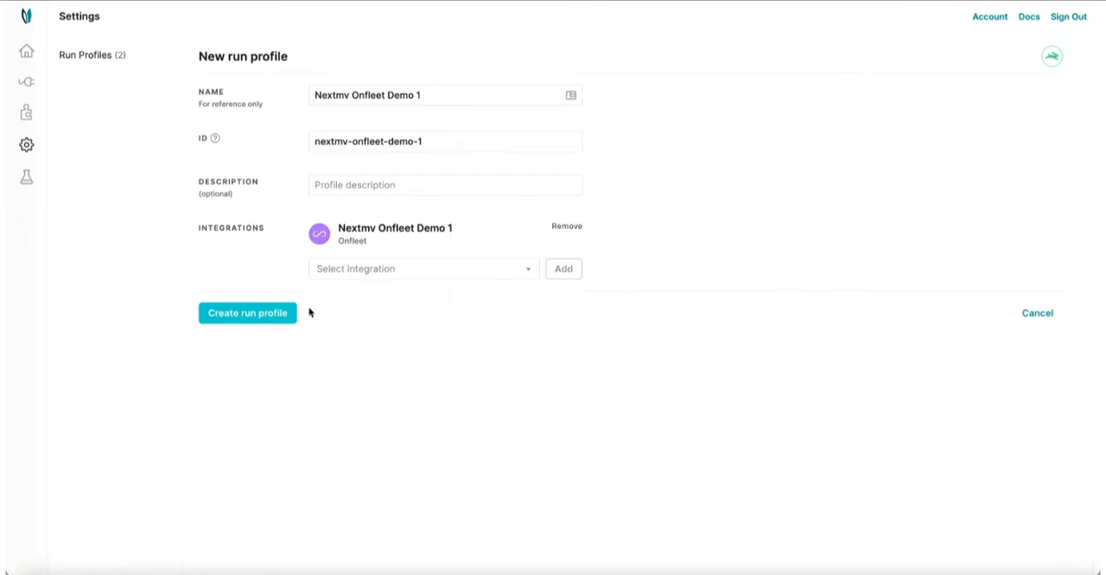
{"action": "left_click", "coordinate": [287, 322]}
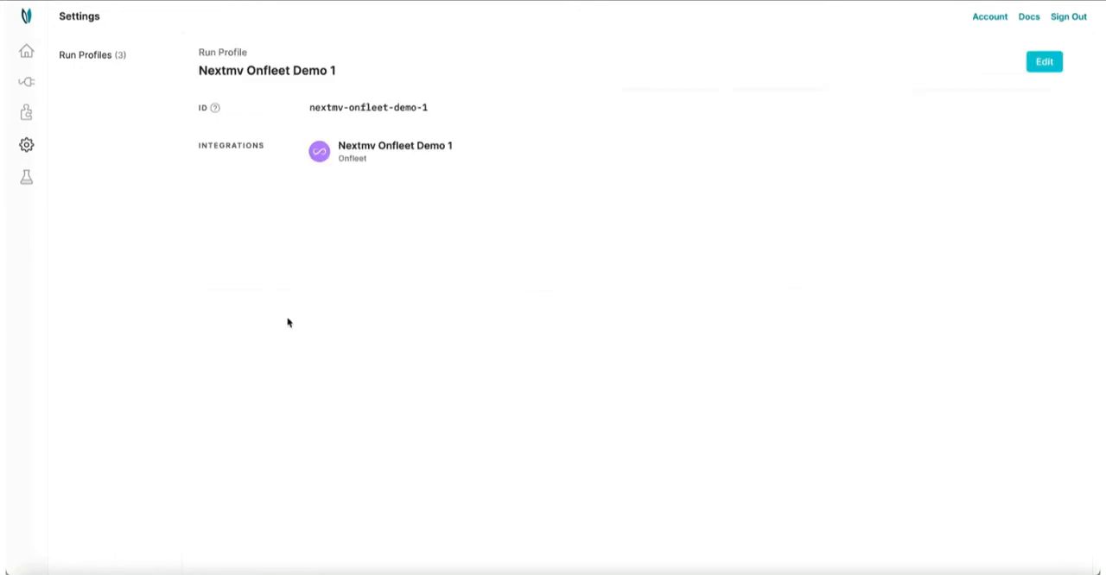
- Reveal and copy the Nextmv Cloud API key from the API page
{"action": "left_click", "coordinate": [27, 87]}
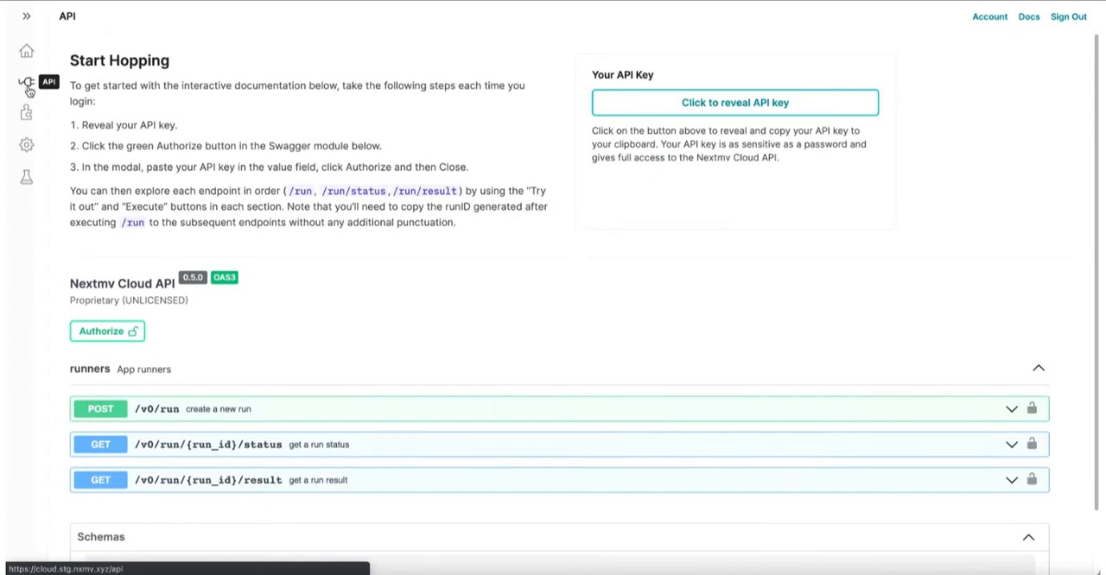
{"action": "left_click", "coordinate": [628, 106]}
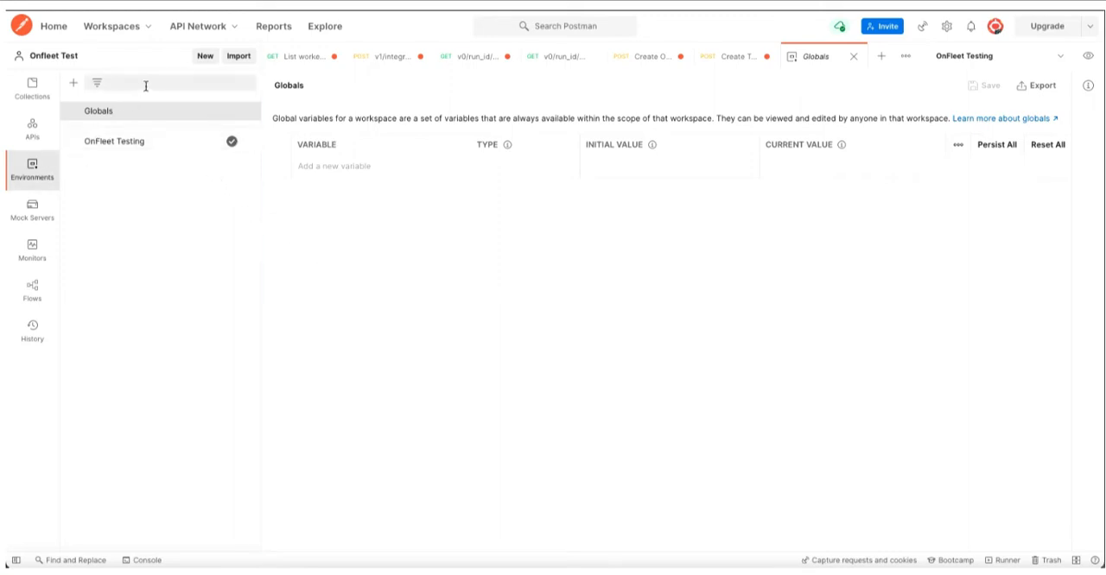
- Switch to Postman, create a new environment, and open the existing OnFleet Testing environment's variables
{"action": "left_click", "coordinate": [204, 57]}
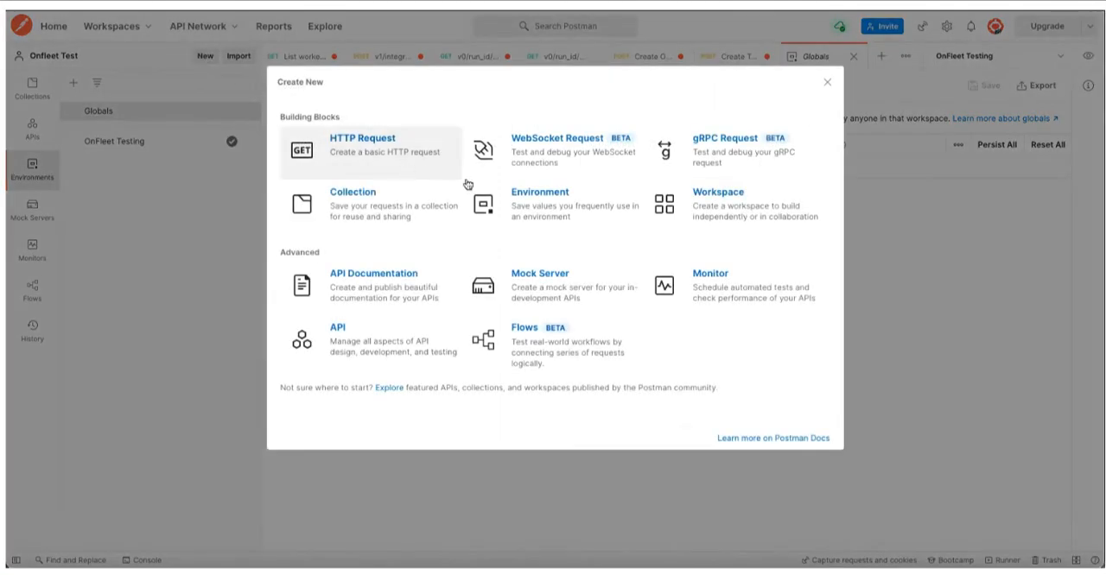
{"action": "left_click", "coordinate": [560, 215]}
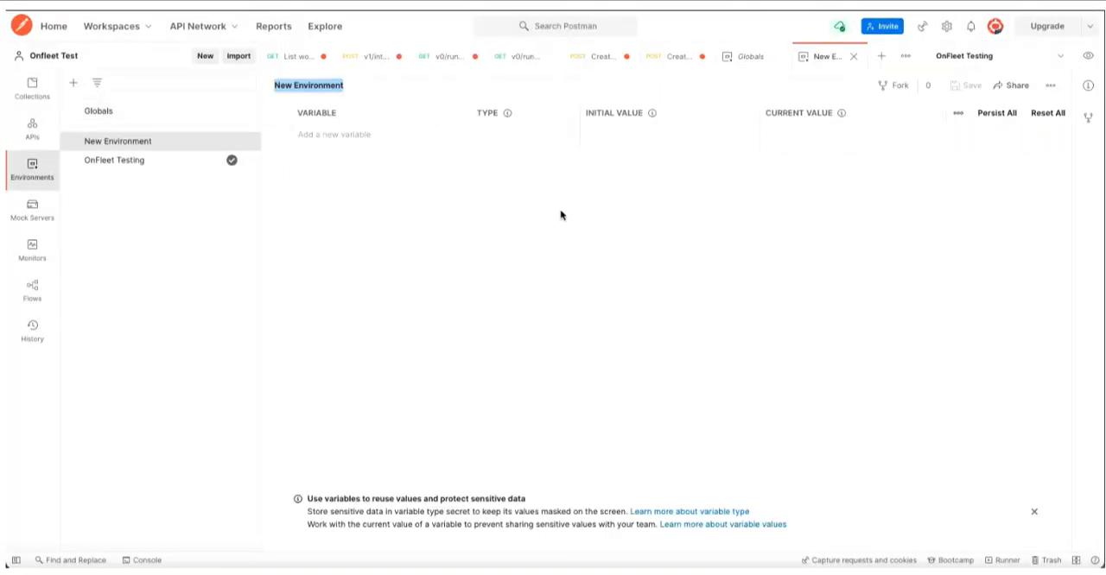
{"action": "left_click", "coordinate": [184, 161]}
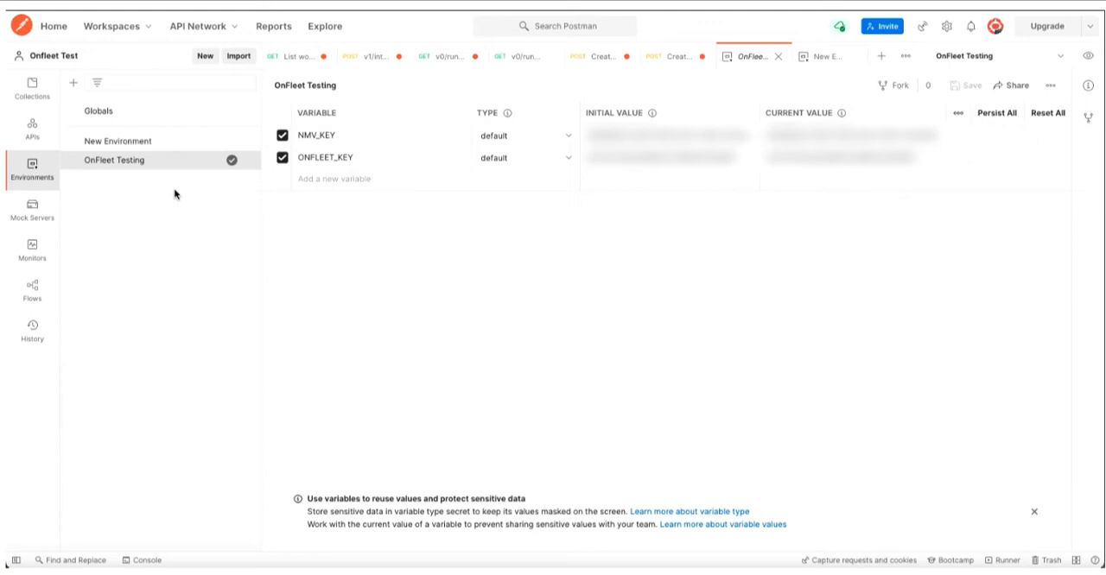
- Browse the Onfleet collection's folders and look through the requests in its Workers folder
{"action": "left_click", "coordinate": [47, 88]}
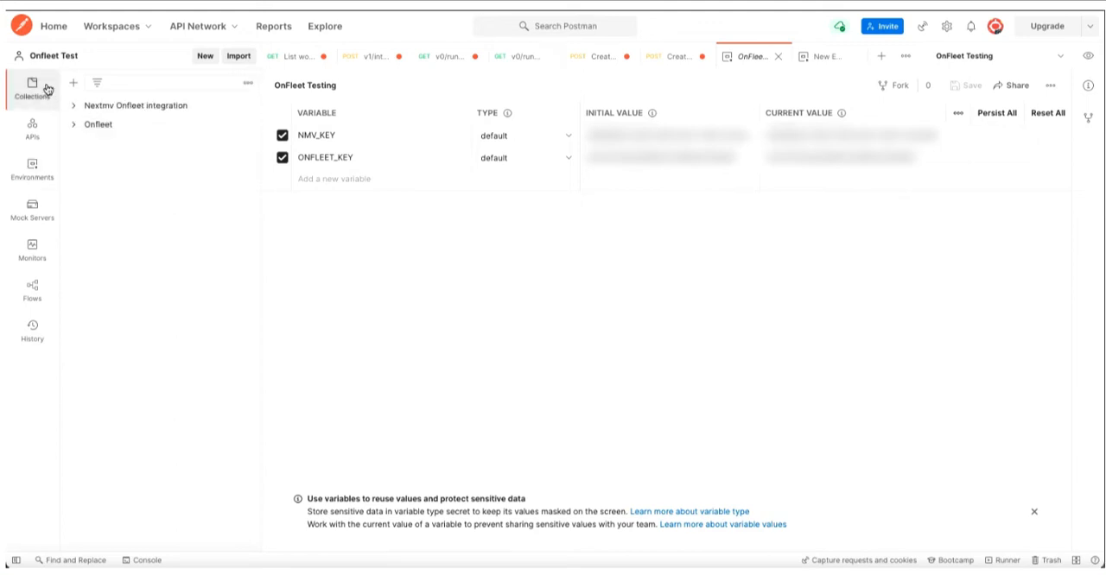
{"action": "left_click", "coordinate": [73, 126]}
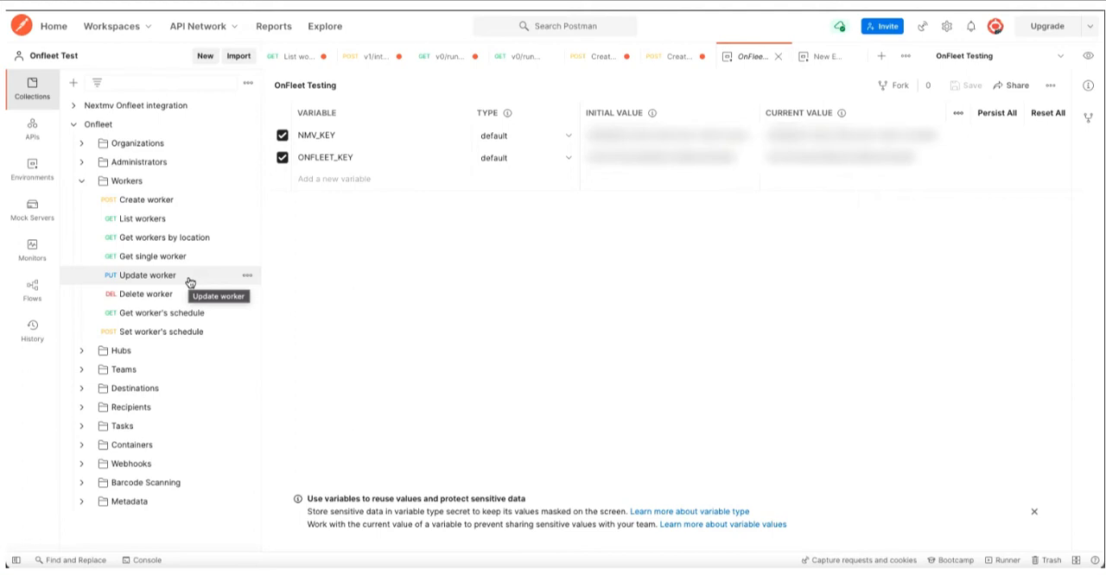
{"action": "left_click", "coordinate": [82, 182]}
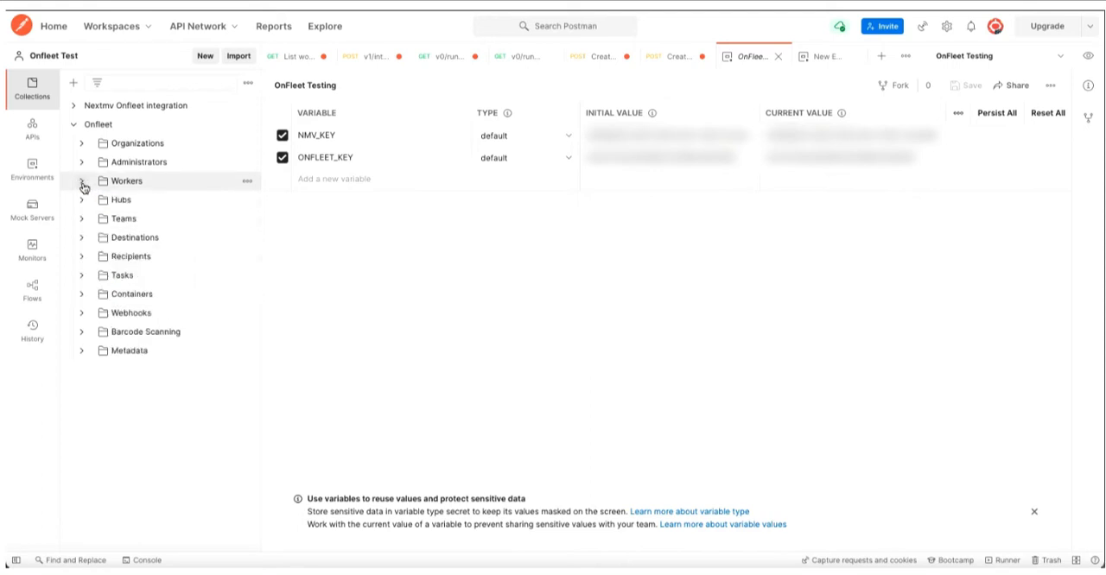
- Expand the Nextmv Onfleet integration collection and review the Create OnFleet Worker request's body and authorization settings
{"action": "left_click", "coordinate": [73, 124]}
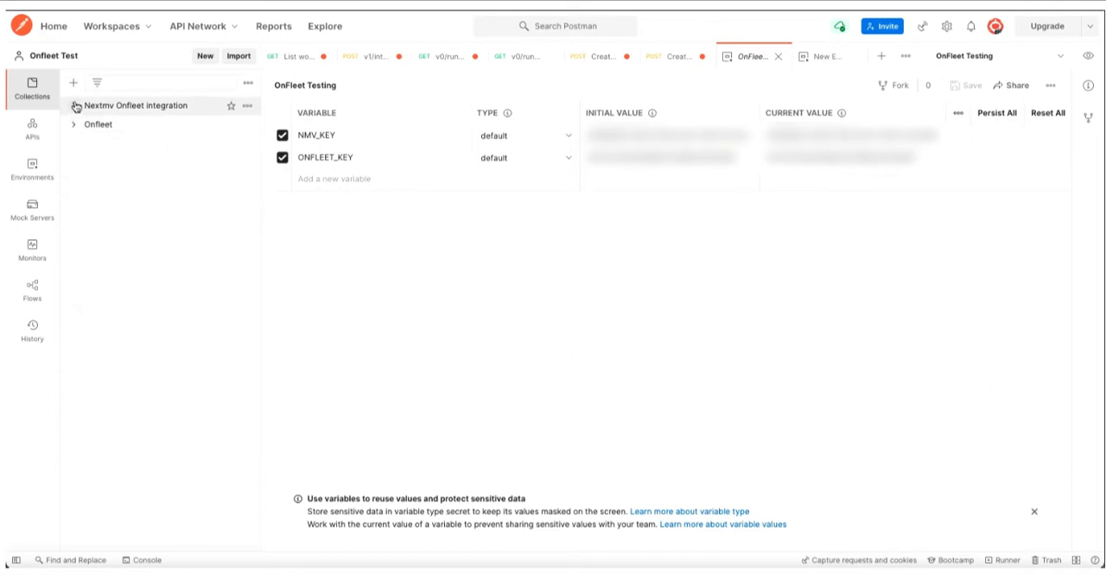
{"action": "left_click", "coordinate": [75, 105]}
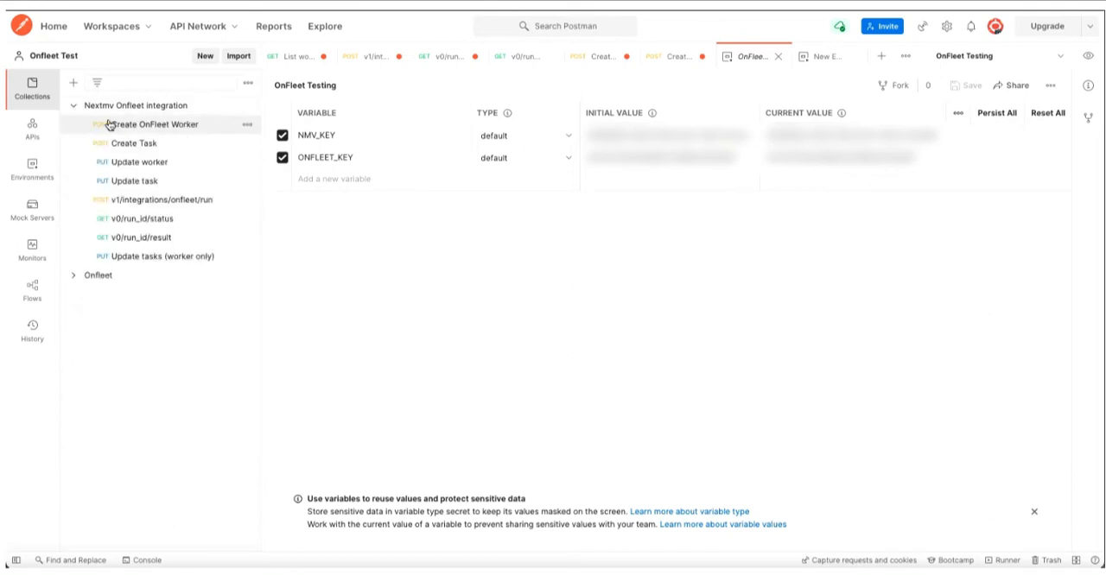
{"action": "left_click", "coordinate": [218, 132]}
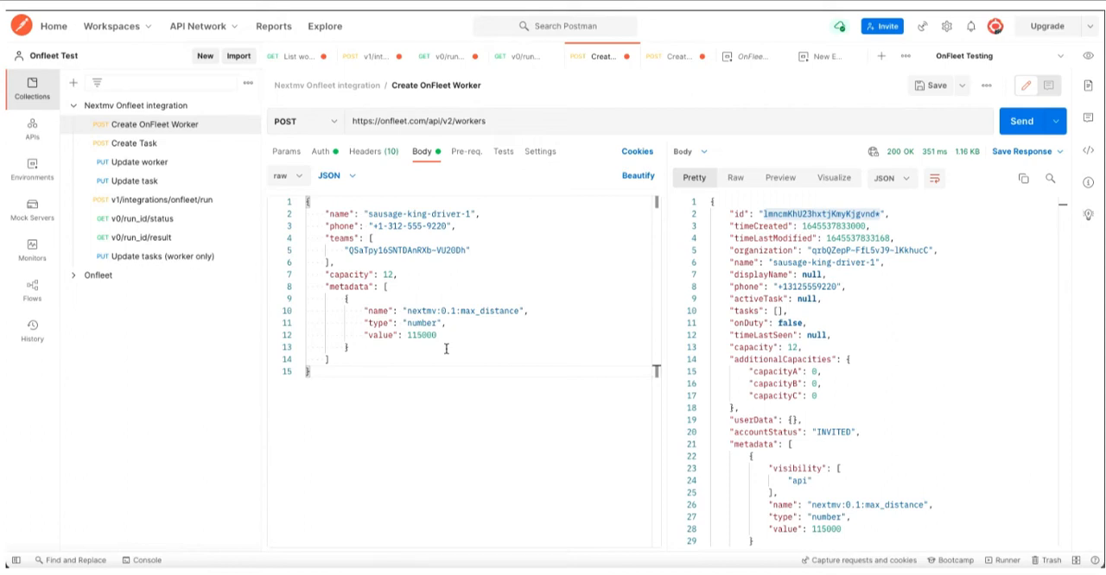
{"action": "left_click", "coordinate": [321, 154]}
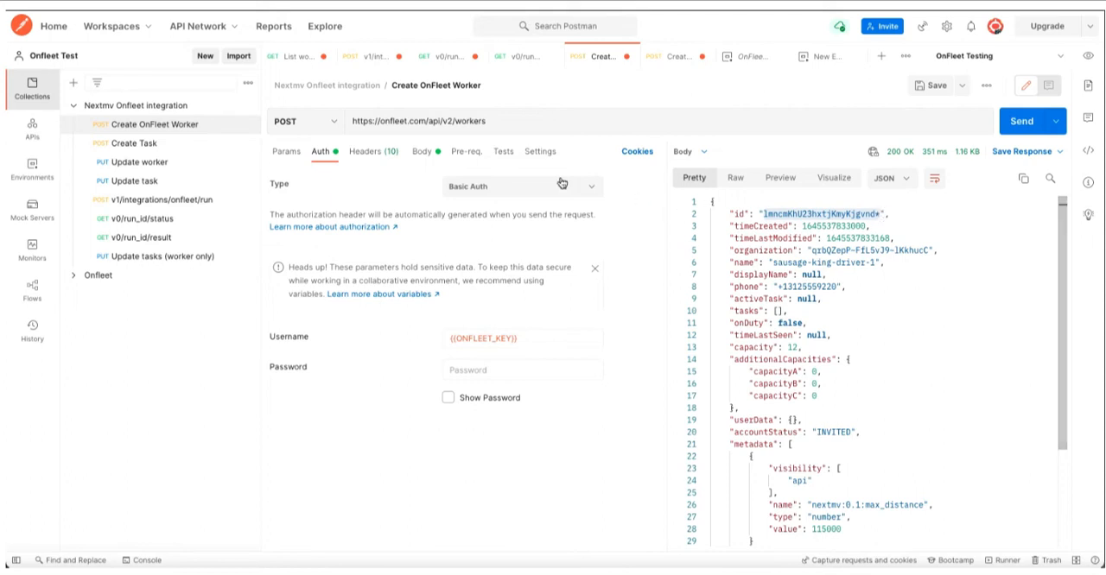
- Open the Create Task request and highlight the task ID in its response
{"action": "left_click", "coordinate": [177, 143]}
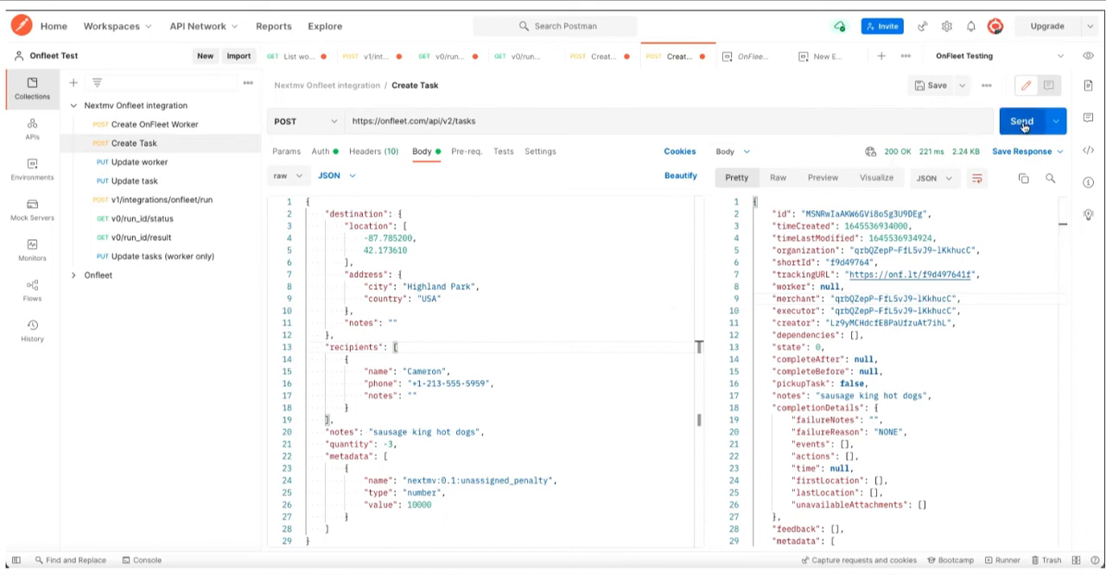
{"action": "left_click_drag", "start_coordinate": [805, 213], "coordinate": [923, 216]}
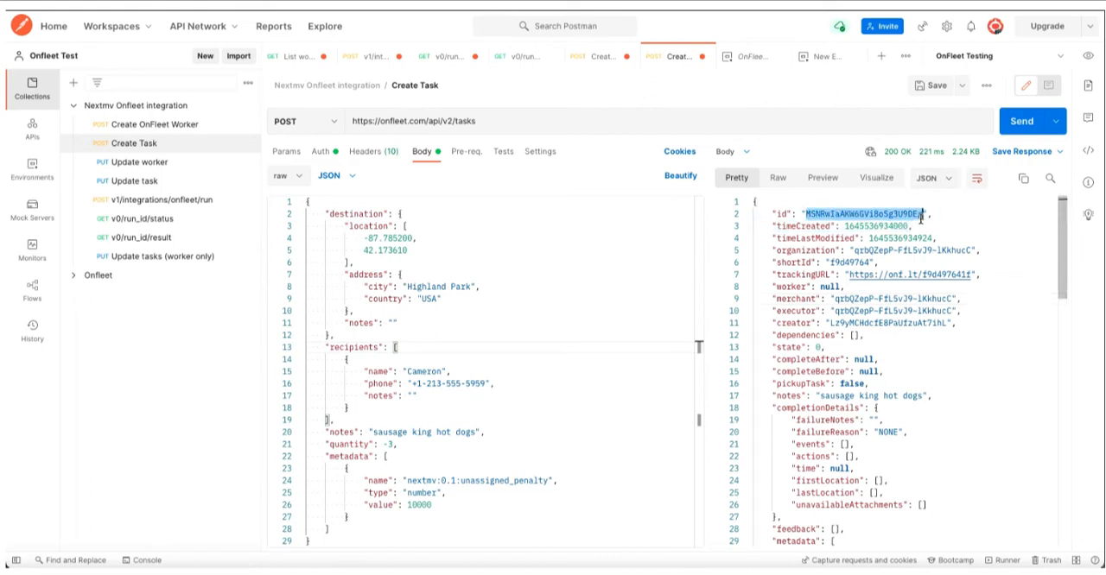
{"action": "left_click", "coordinate": [948, 215]}
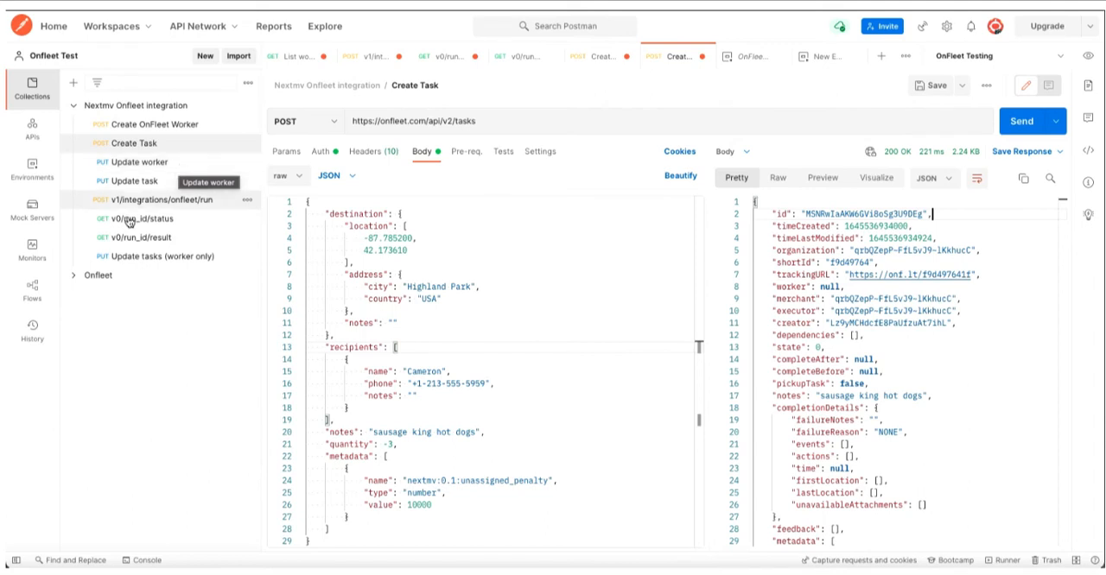
- Review the List workers request in the Onfleet collection's Workers folder and the Update worker request in the Nextmv Onfleet integration collection
{"action": "left_click", "coordinate": [99, 275]}
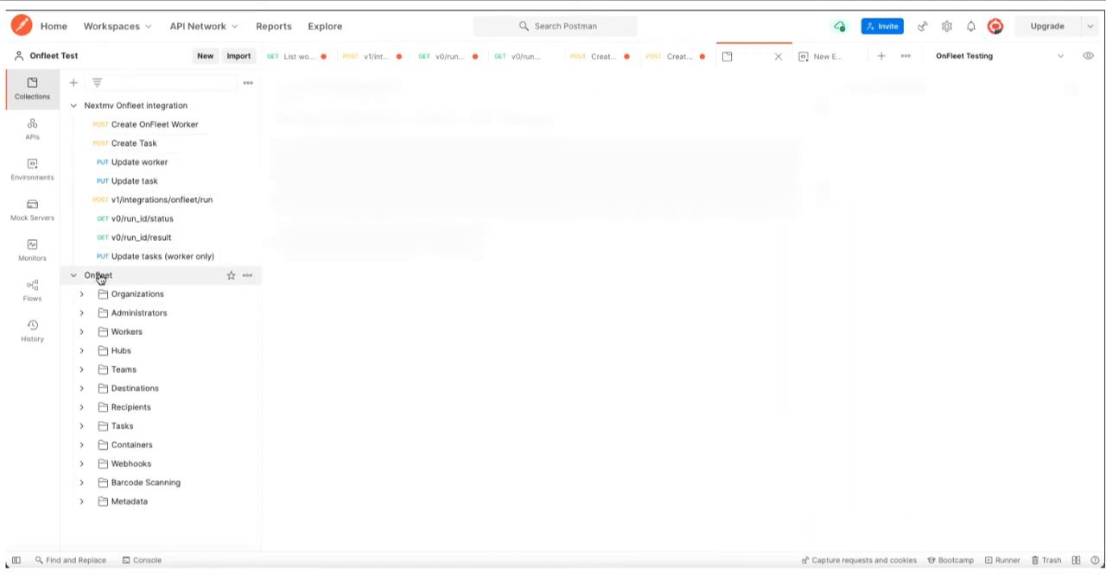
{"action": "left_click", "coordinate": [82, 332]}
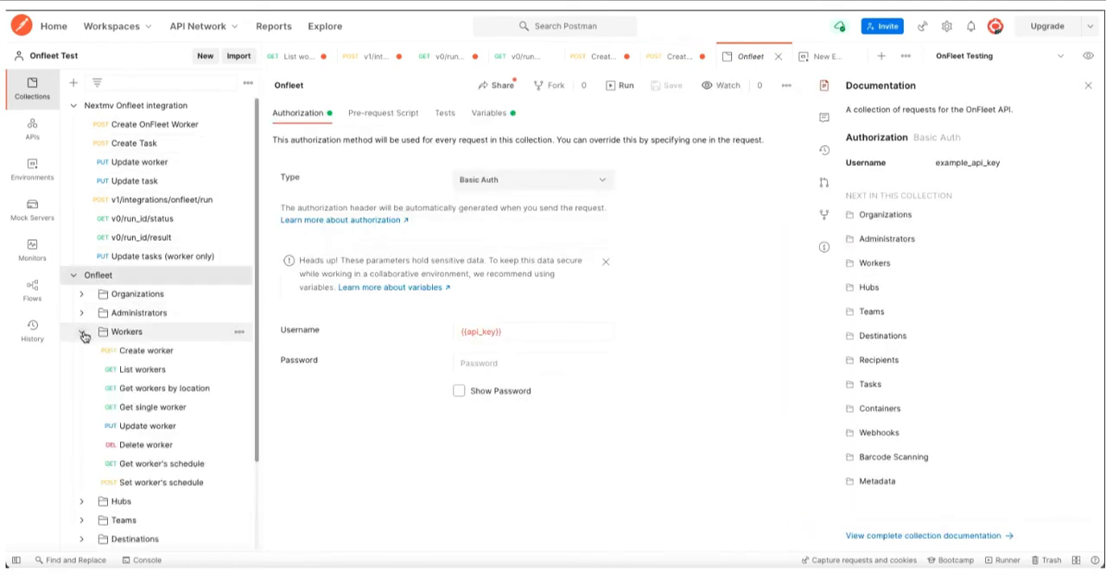
{"action": "left_click", "coordinate": [184, 375]}
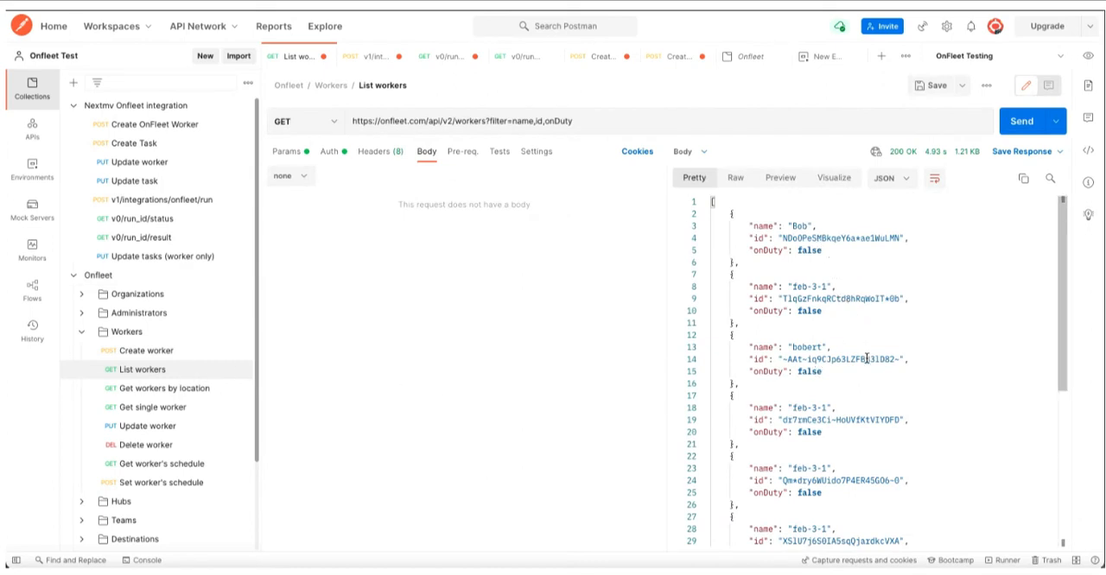
{"action": "left_click", "coordinate": [66, 278]}
{"action": "left_click", "coordinate": [73, 276]}
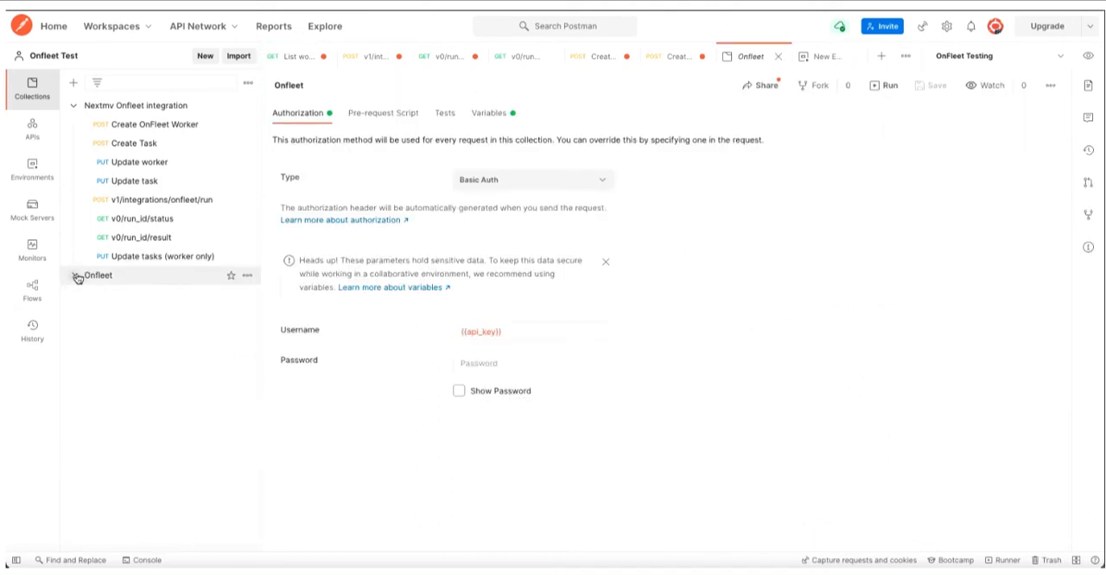
{"action": "left_click", "coordinate": [138, 164]}
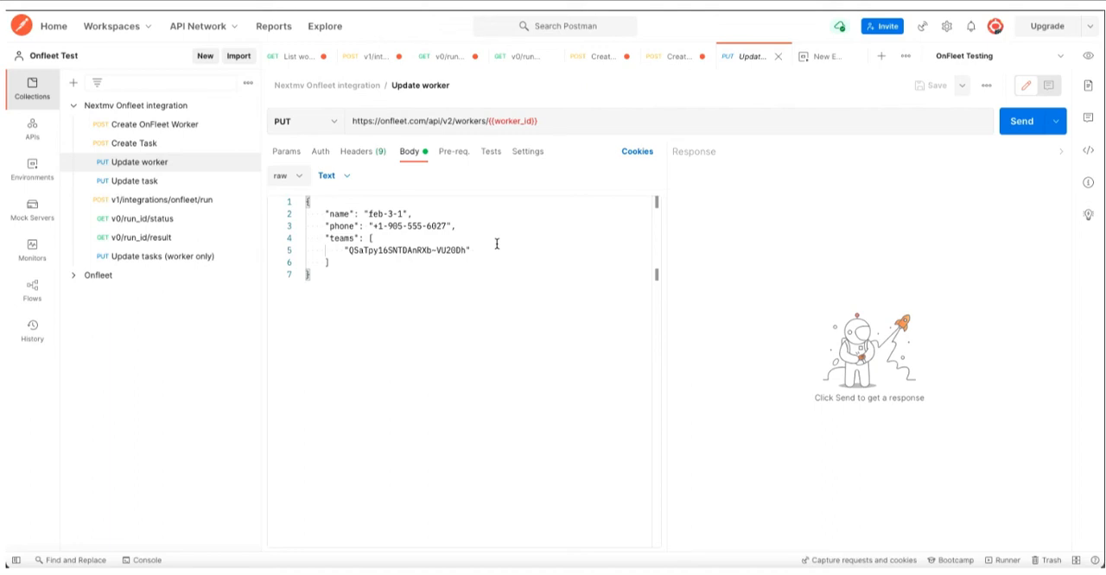
- In the v1/integrations/onfleet/run request body, set the run_profile id to "nextmv-onfleet-demo-1"
{"action": "left_click", "coordinate": [164, 201]}
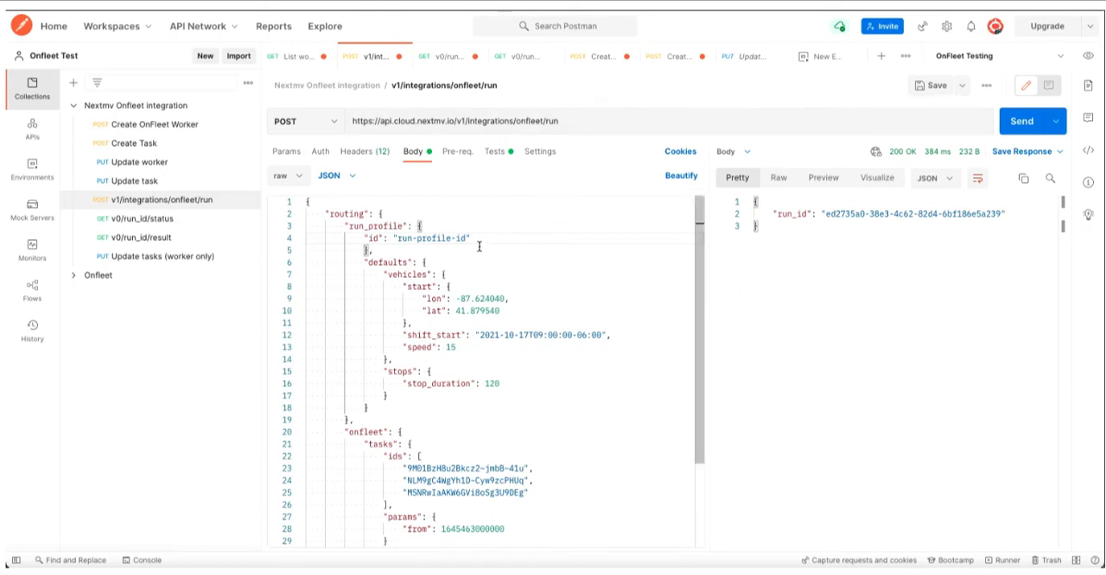
{"action": "left_click_drag", "start_coordinate": [467, 239], "coordinate": [396, 239]}
{"action": "type", "text": "nextmv-onfleet-demo-1\""}
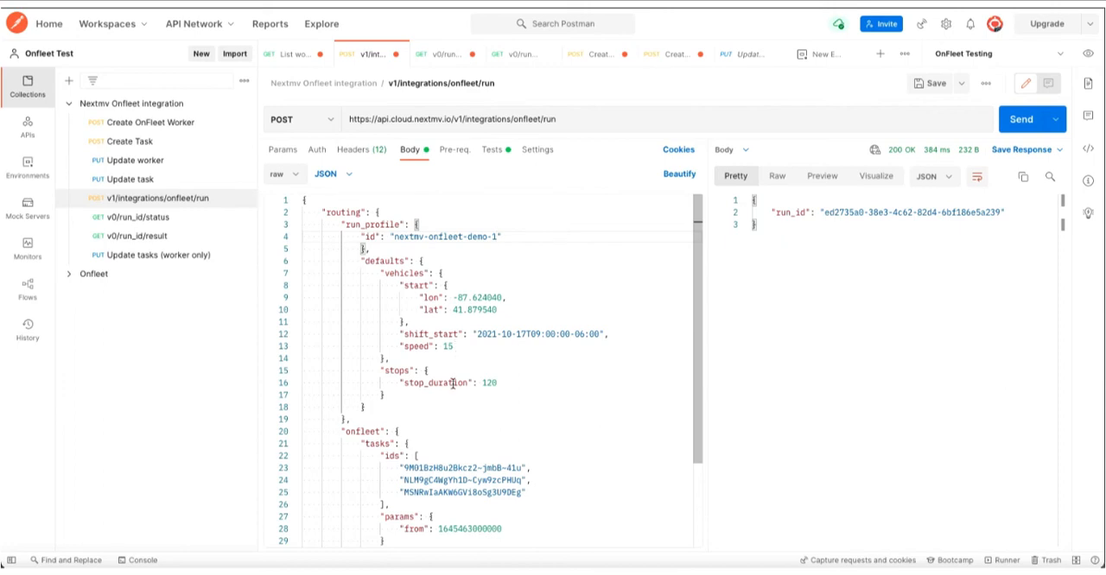
- Examine the Onfleet task IDs and worker ID listed in the run request body
{"action": "scroll", "coordinate": [449, 428], "scroll_direction": "down", "scroll_amount": 3}
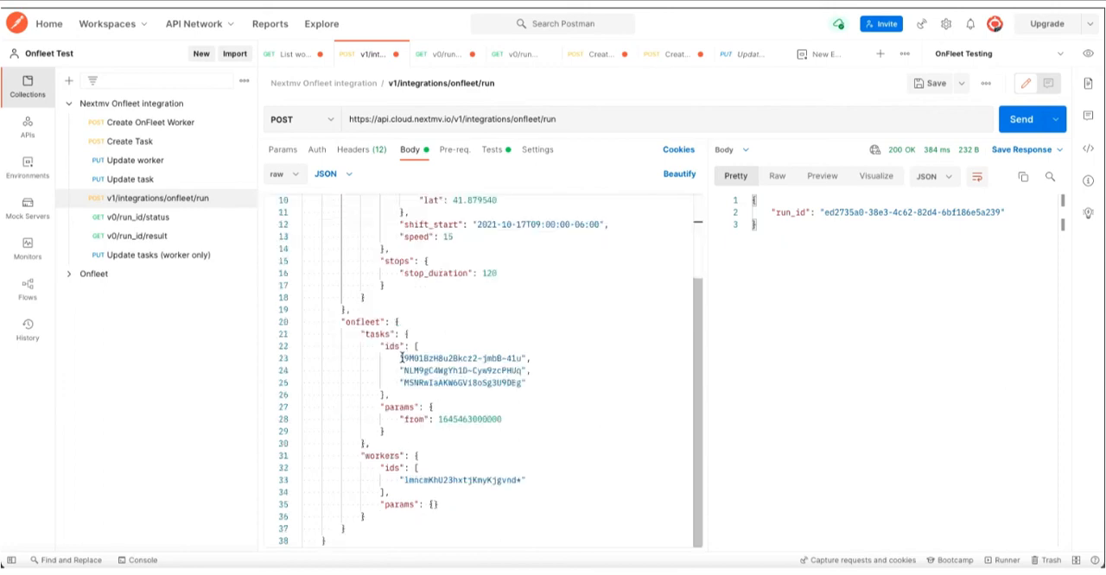
{"action": "left_click_drag", "start_coordinate": [402, 358], "coordinate": [522, 358]}
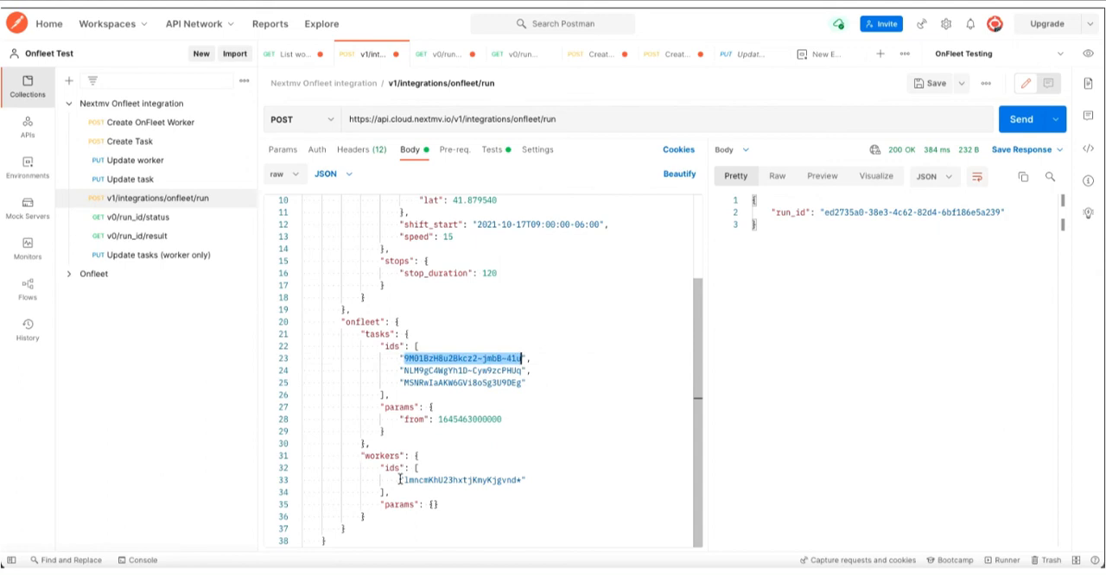
{"action": "left_click_drag", "start_coordinate": [402, 480], "coordinate": [523, 480]}
{"action": "left_click", "coordinate": [519, 457]}
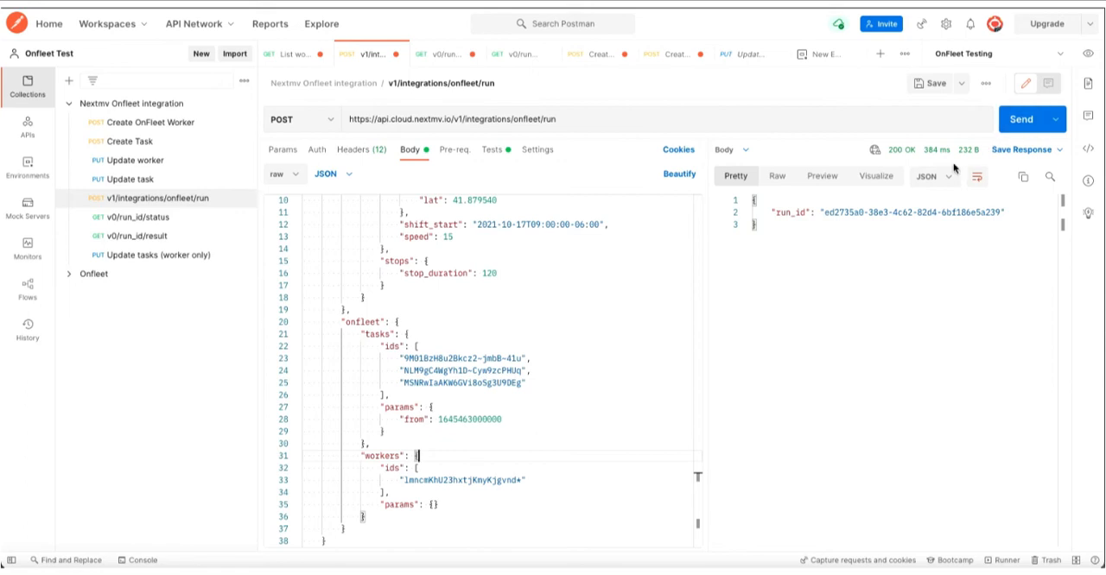
- Highlight the run ID in the run response and check the run's status in the v0/run_id/status request
{"action": "left_click_drag", "start_coordinate": [825, 212], "coordinate": [998, 216]}
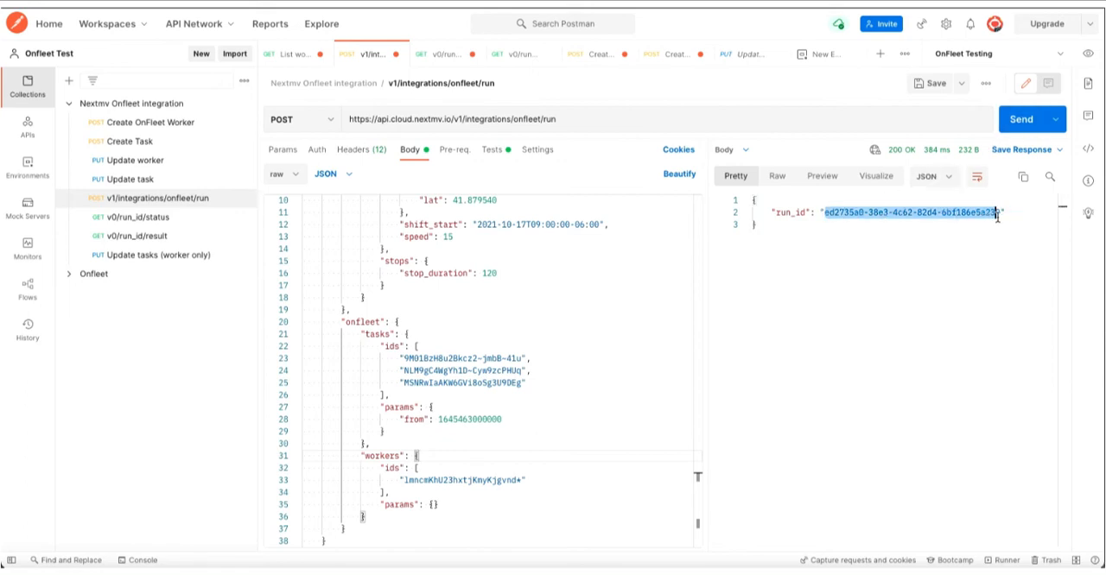
{"action": "left_click", "coordinate": [1016, 216]}
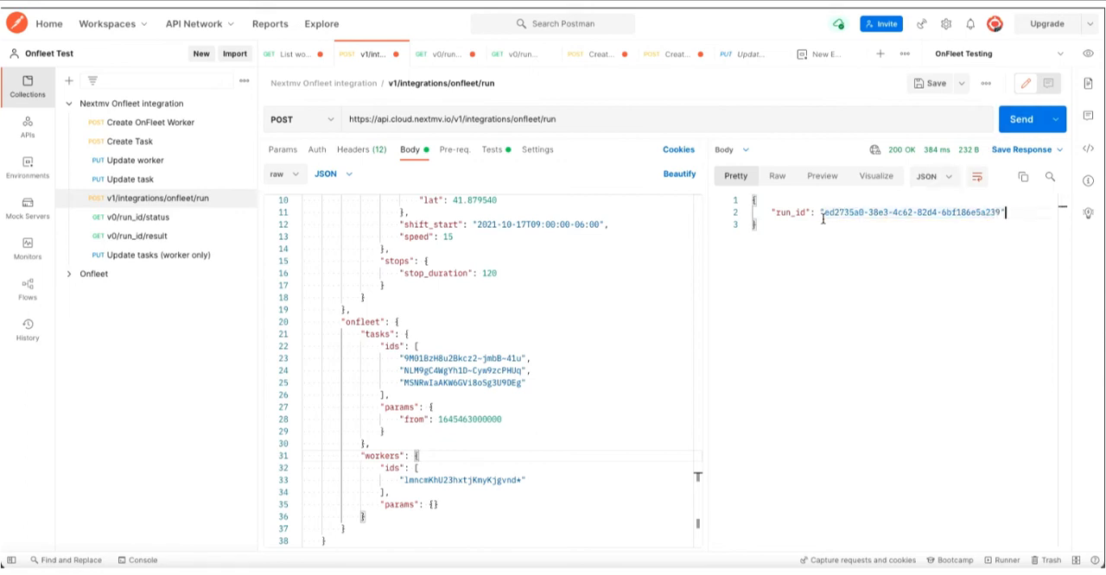
{"action": "left_click", "coordinate": [172, 217]}
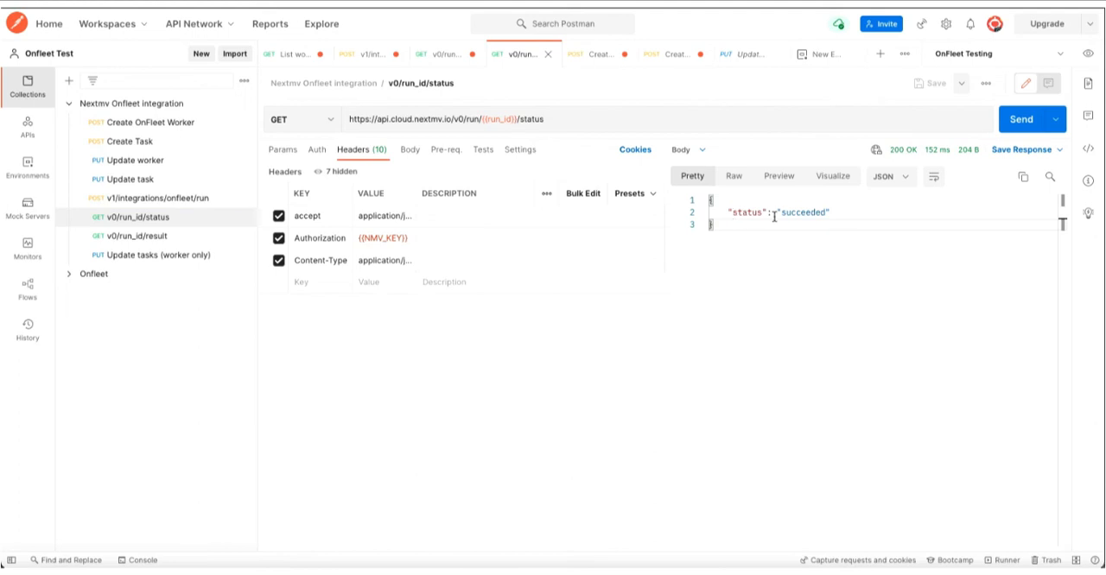
{"action": "left_click_drag", "start_coordinate": [776, 213], "coordinate": [834, 216]}
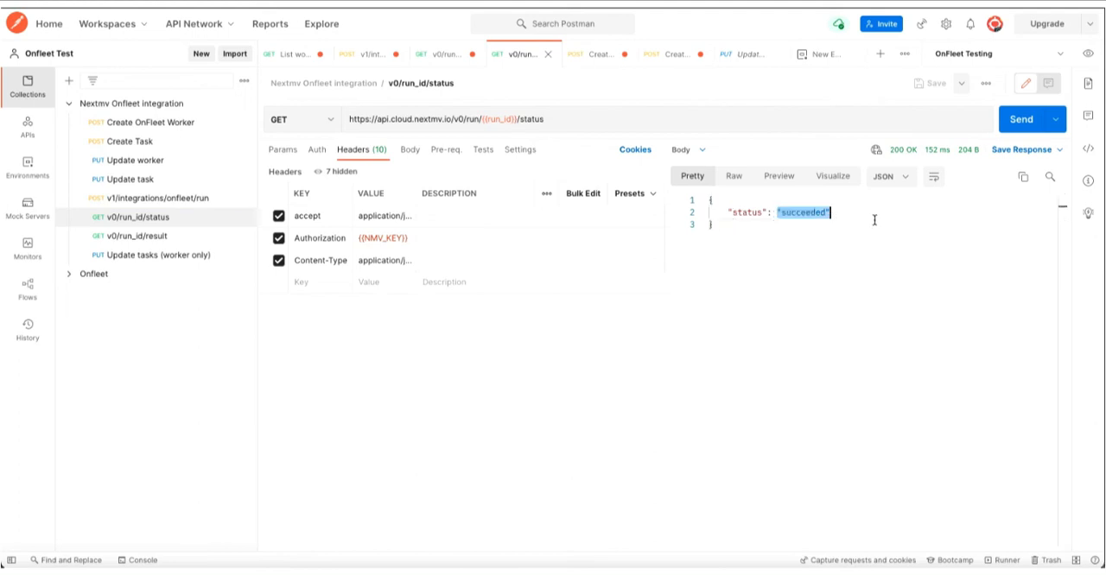
- Open the v0/run_id/result request and examine the workers and tasks sections of its response
{"action": "left_click", "coordinate": [150, 237]}
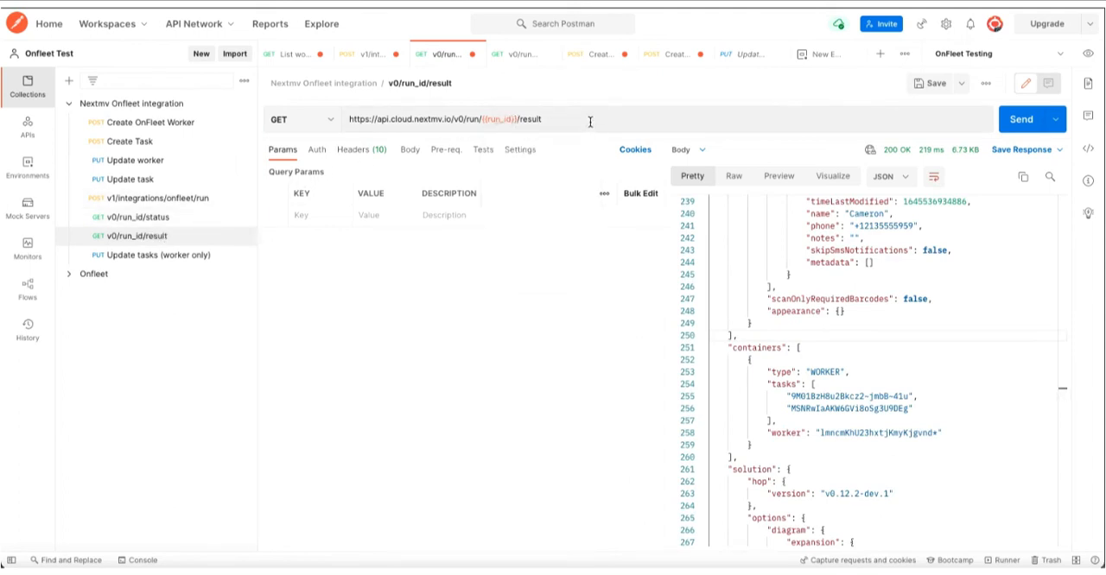
{"action": "scroll", "coordinate": [916, 299], "scroll_direction": "up", "scroll_amount": 15}
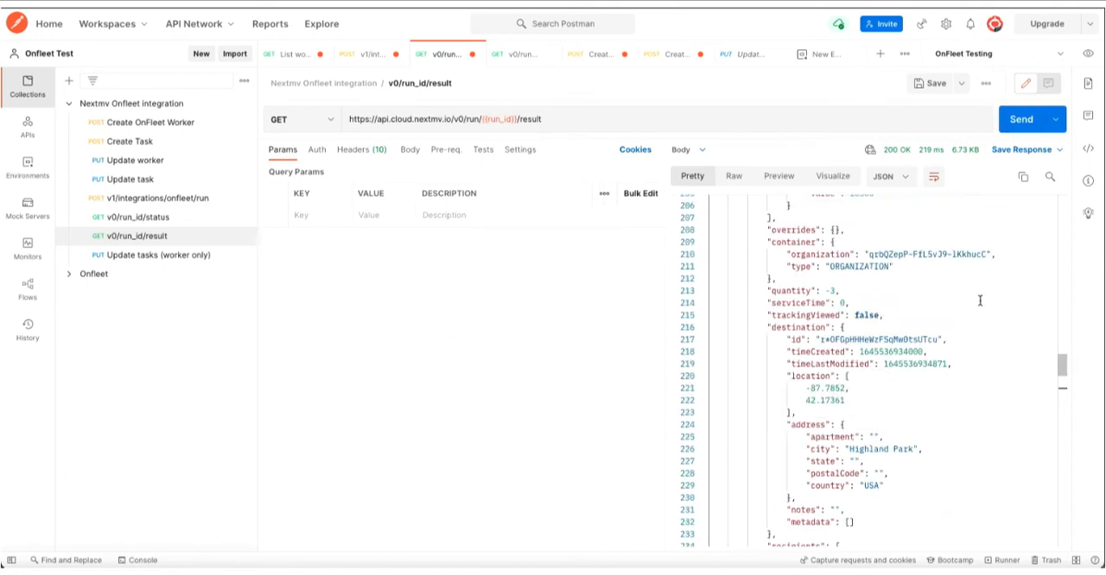
{"action": "scroll", "coordinate": [983, 296], "scroll_direction": "up", "scroll_amount": 10}
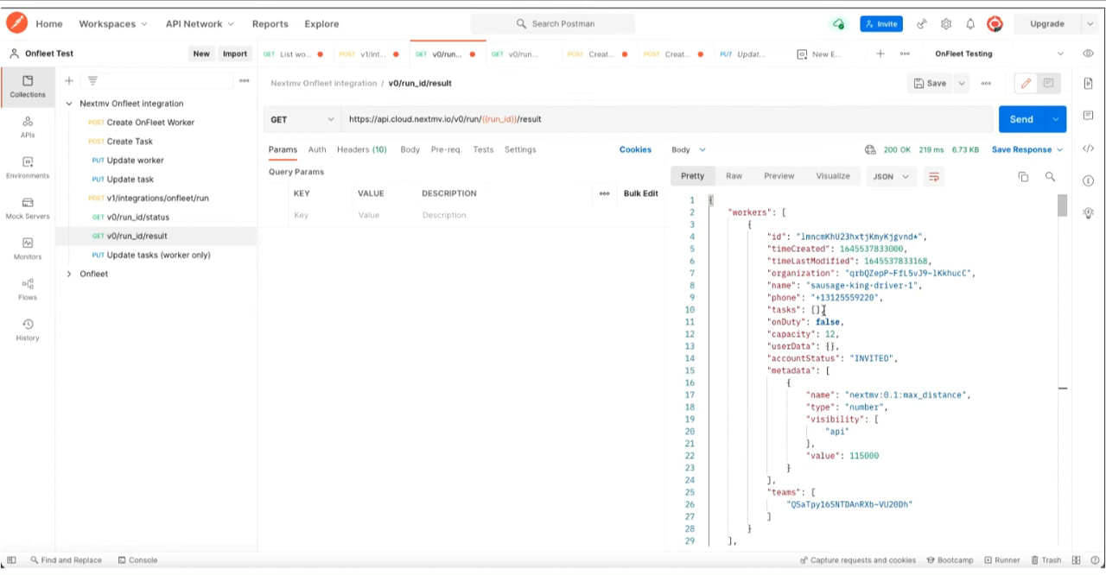
{"action": "scroll", "coordinate": [824, 315], "scroll_direction": "down", "scroll_amount": 3}
{"action": "scroll", "coordinate": [826, 317], "scroll_direction": "down", "scroll_amount": 20}
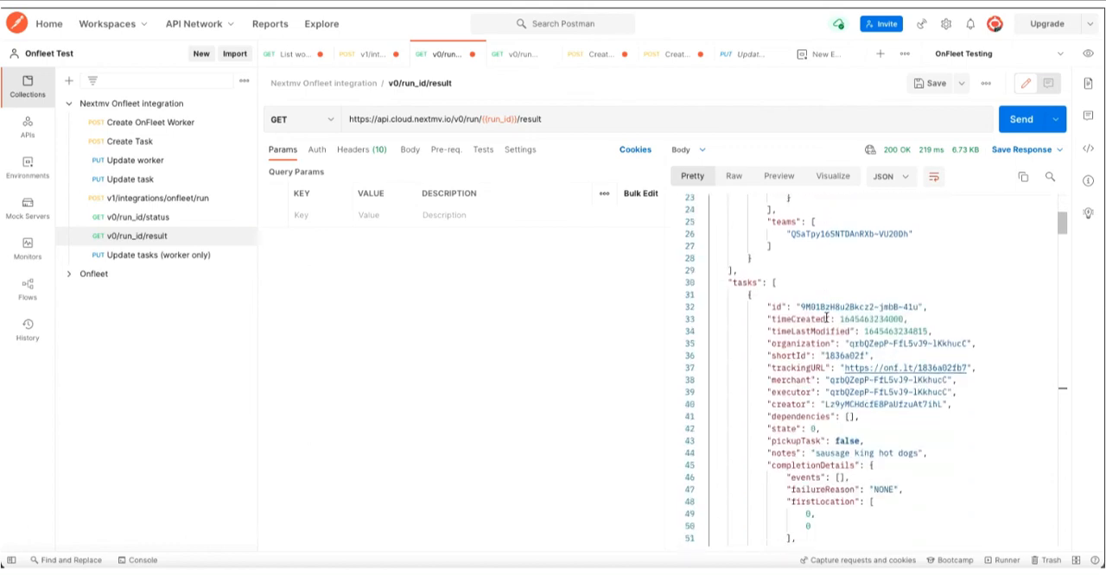
{"action": "scroll", "coordinate": [825, 317], "scroll_direction": "down", "scroll_amount": 20}
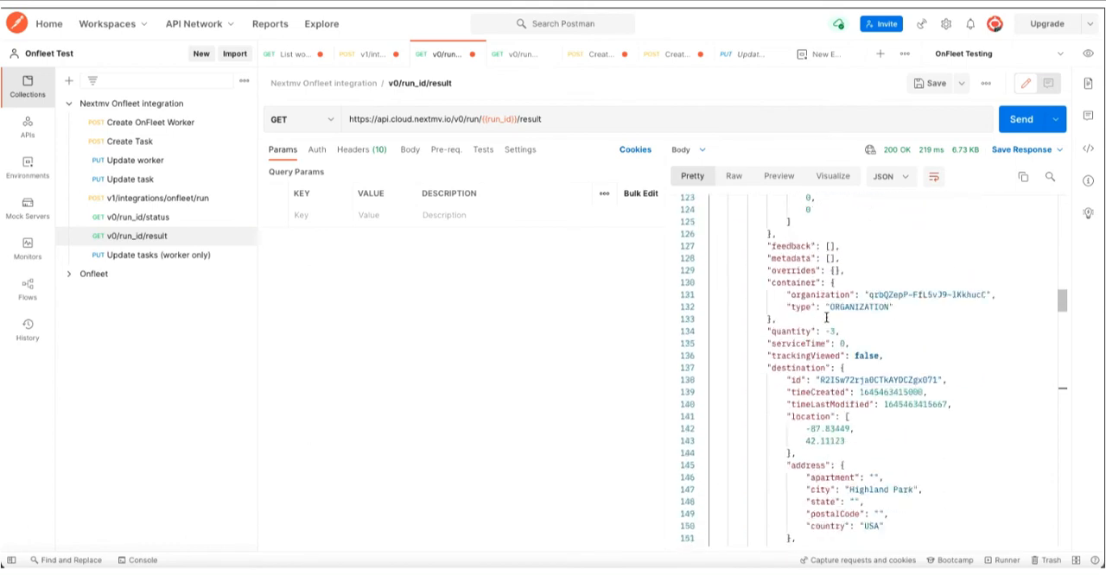
{"action": "scroll", "coordinate": [825, 317], "scroll_direction": "down", "scroll_amount": 20}
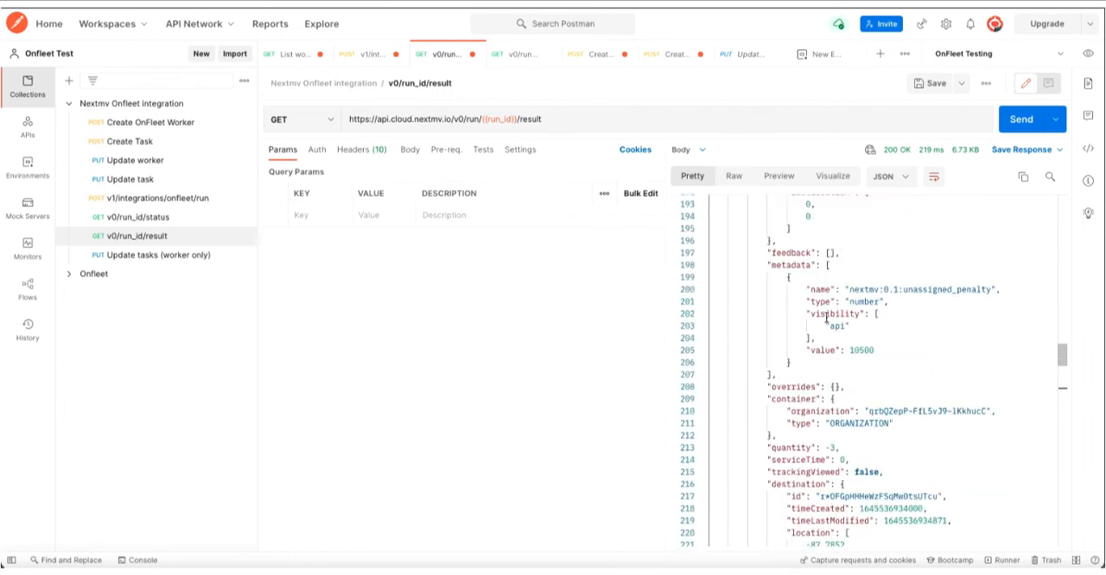
{"action": "scroll", "coordinate": [826, 317], "scroll_direction": "down", "scroll_amount": 7}
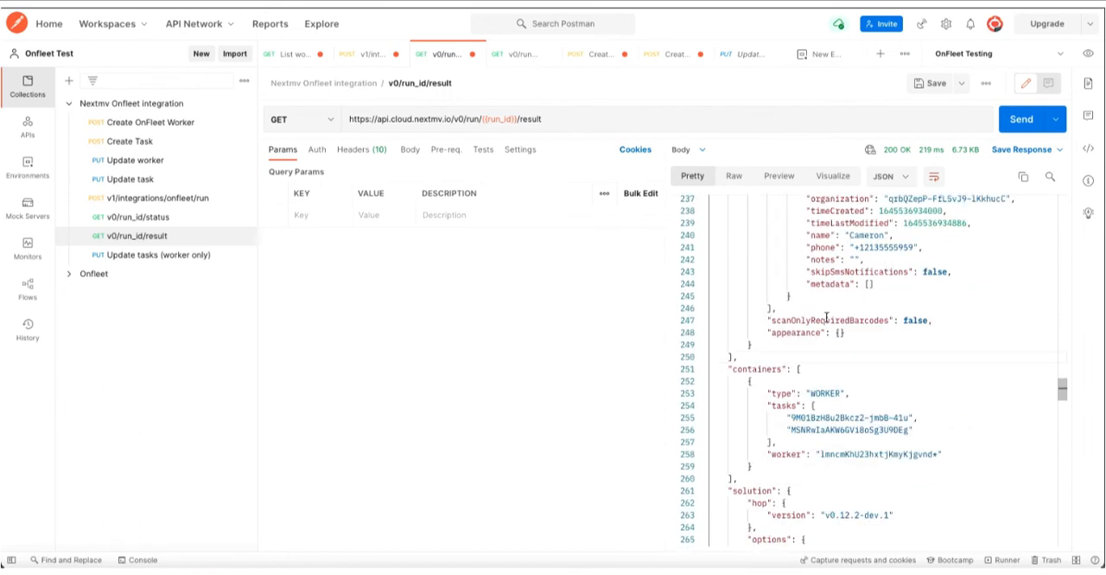
- Examine the worker's task assignments under containers and the solution's options and vehicle routes in the result response
{"action": "scroll", "coordinate": [826, 320], "scroll_direction": "down", "scroll_amount": 5}
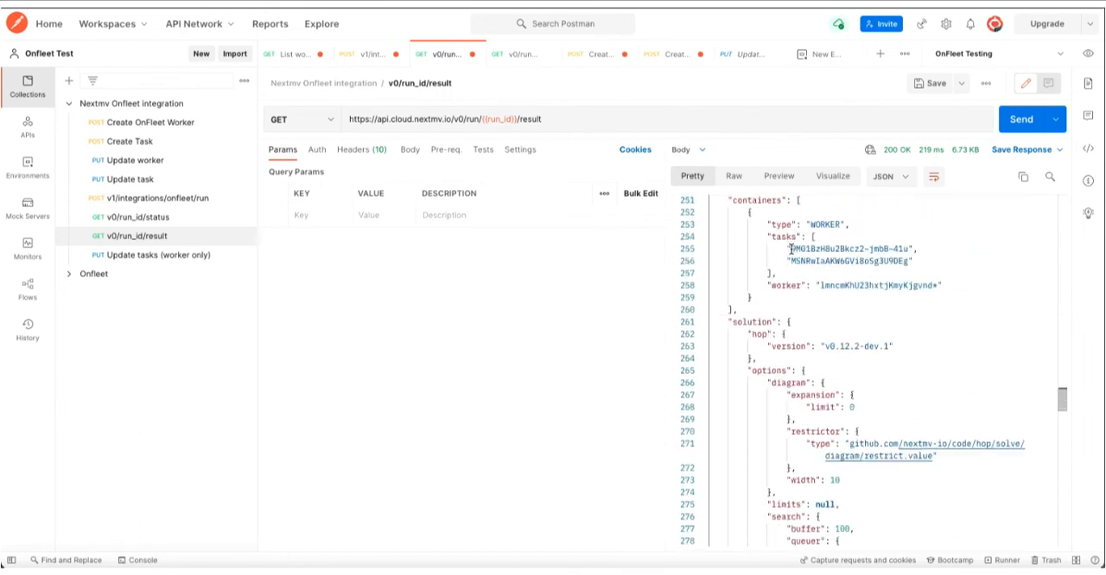
{"action": "left_click_drag", "start_coordinate": [767, 224], "coordinate": [949, 285]}
{"action": "left_click", "coordinate": [951, 274]}
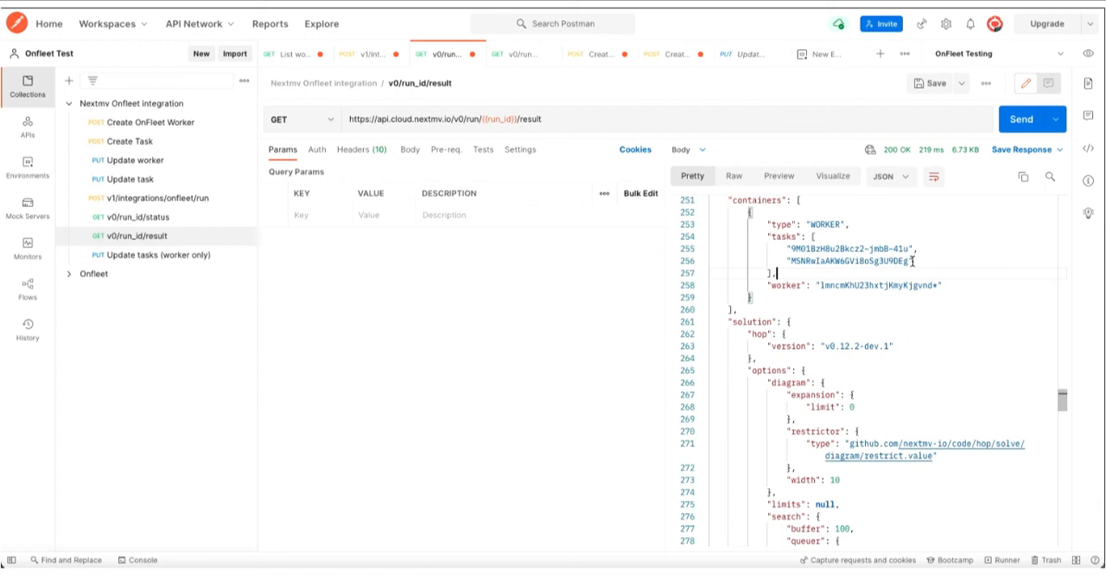
{"action": "scroll", "coordinate": [908, 377], "scroll_direction": "down", "scroll_amount": 3}
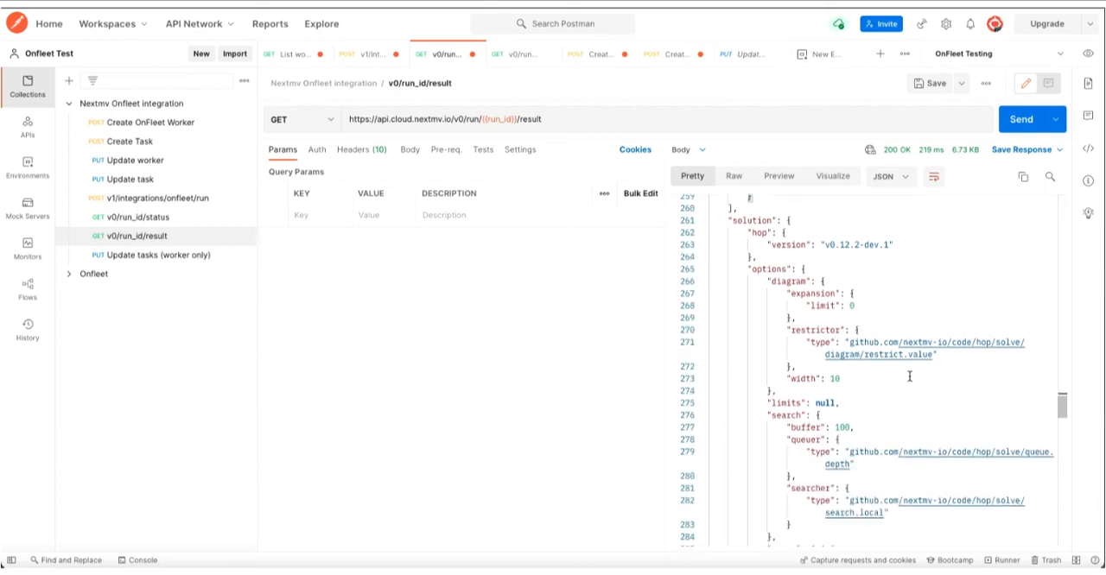
{"action": "scroll", "coordinate": [909, 376], "scroll_direction": "down", "scroll_amount": 7}
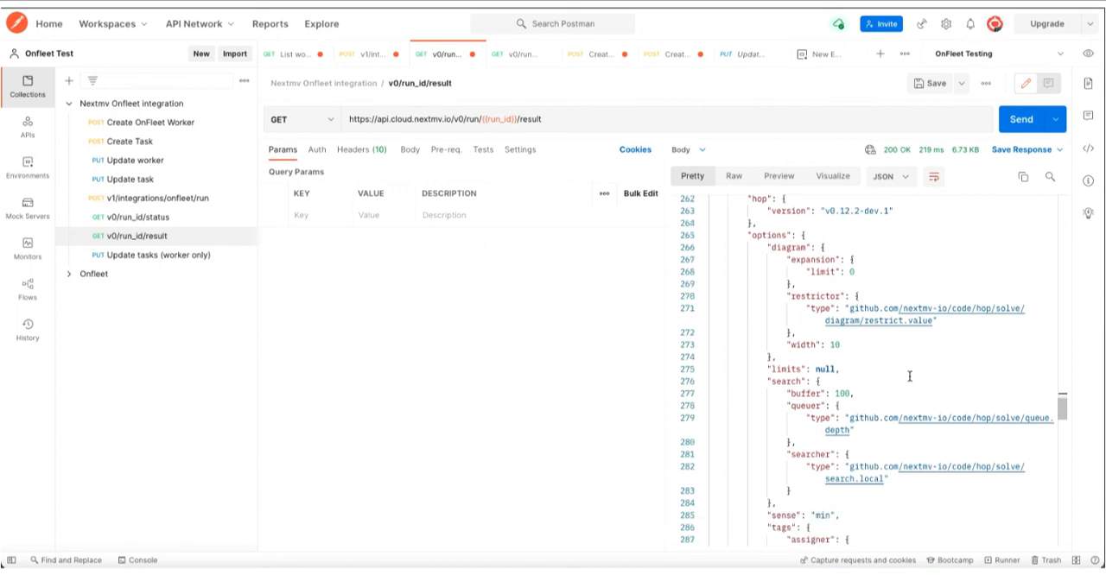
{"action": "scroll", "coordinate": [909, 376], "scroll_direction": "down", "scroll_amount": 7}
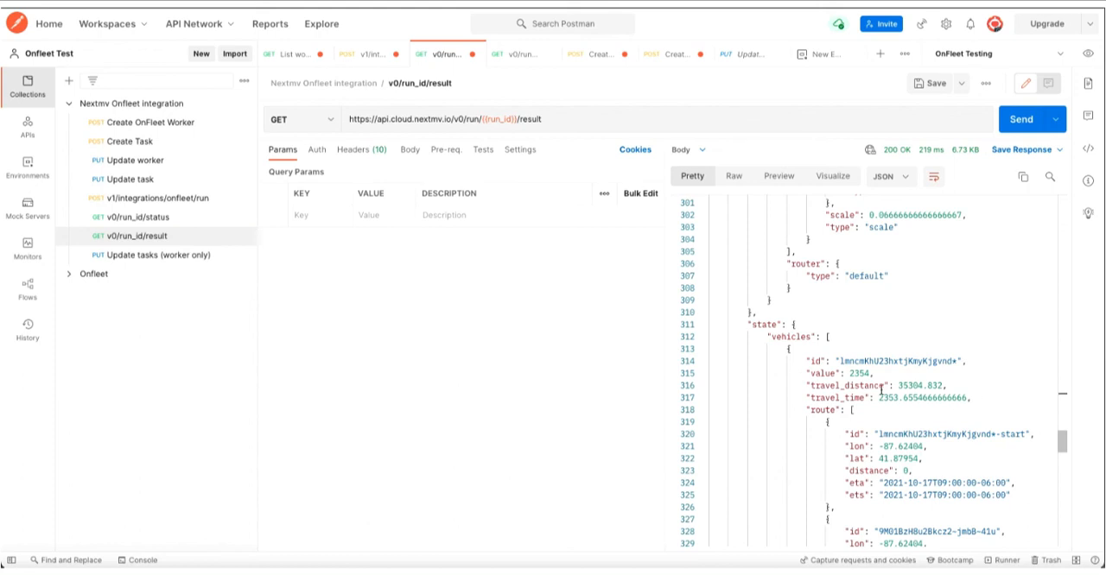
- Open the Update tasks (worker only) request and check the worker ID in its URL and the task IDs in its body
{"action": "left_click", "coordinate": [220, 262]}
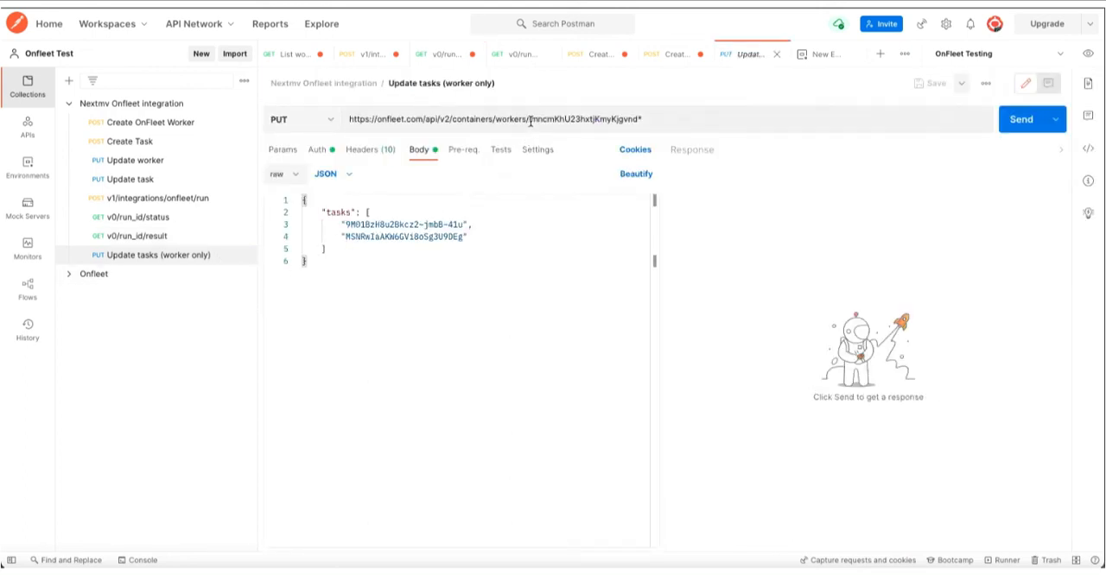
{"action": "left_click_drag", "start_coordinate": [529, 119], "coordinate": [641, 119]}
{"action": "left_click", "coordinate": [398, 239]}
{"action": "left_click_drag", "start_coordinate": [341, 226], "coordinate": [492, 243]}
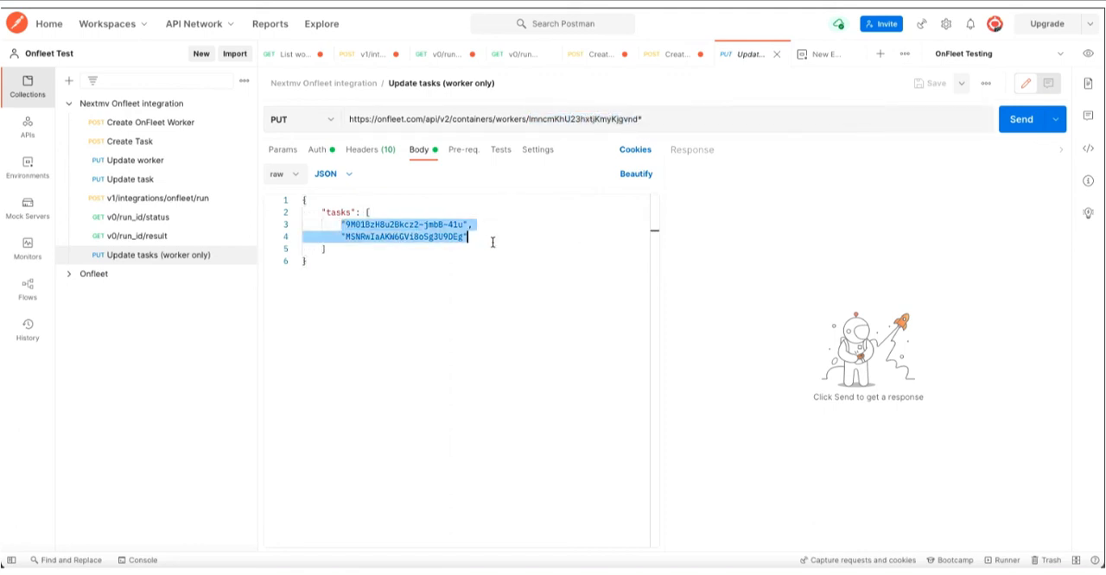
{"action": "left_click", "coordinate": [492, 242]}
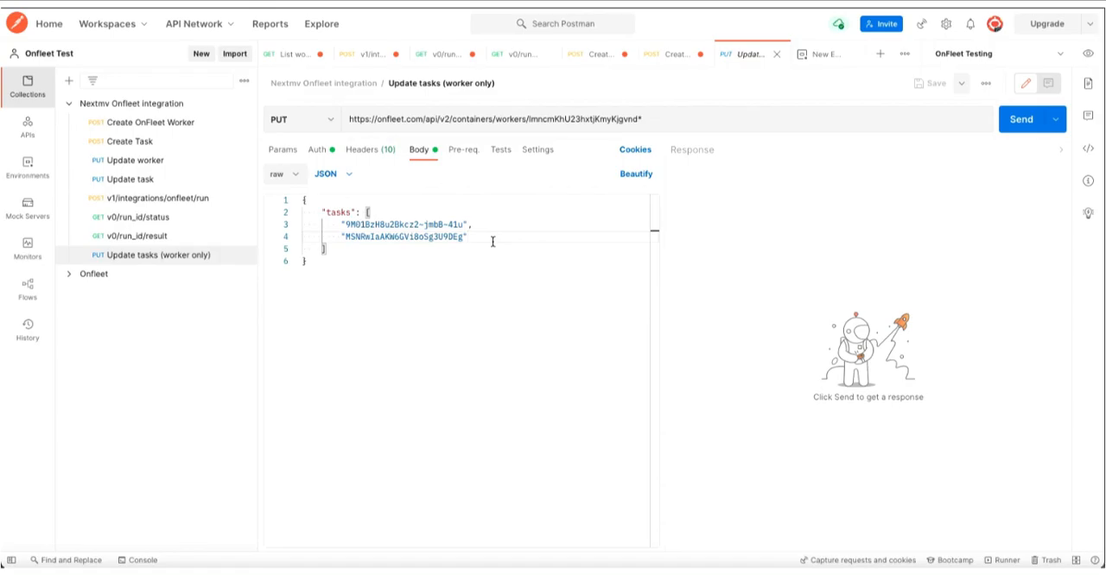